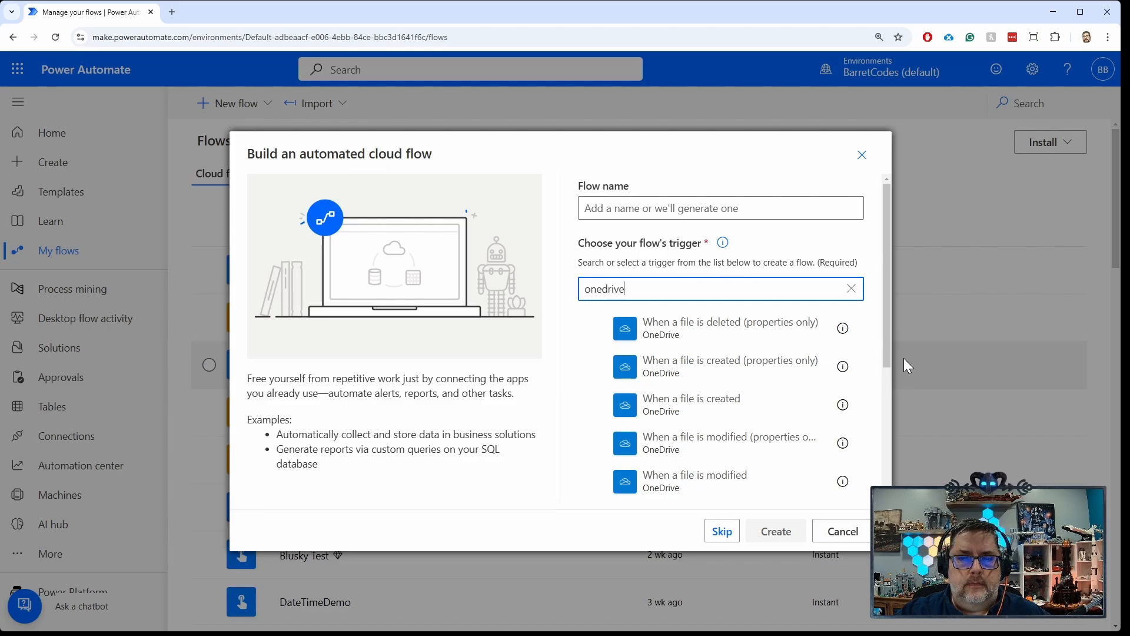
# Step: Choose OneDrive's "When a file is created (properties only)" as the flow's trigger
pyautogui.moveTo(882, 331); pyautogui.dragTo(907, 423)
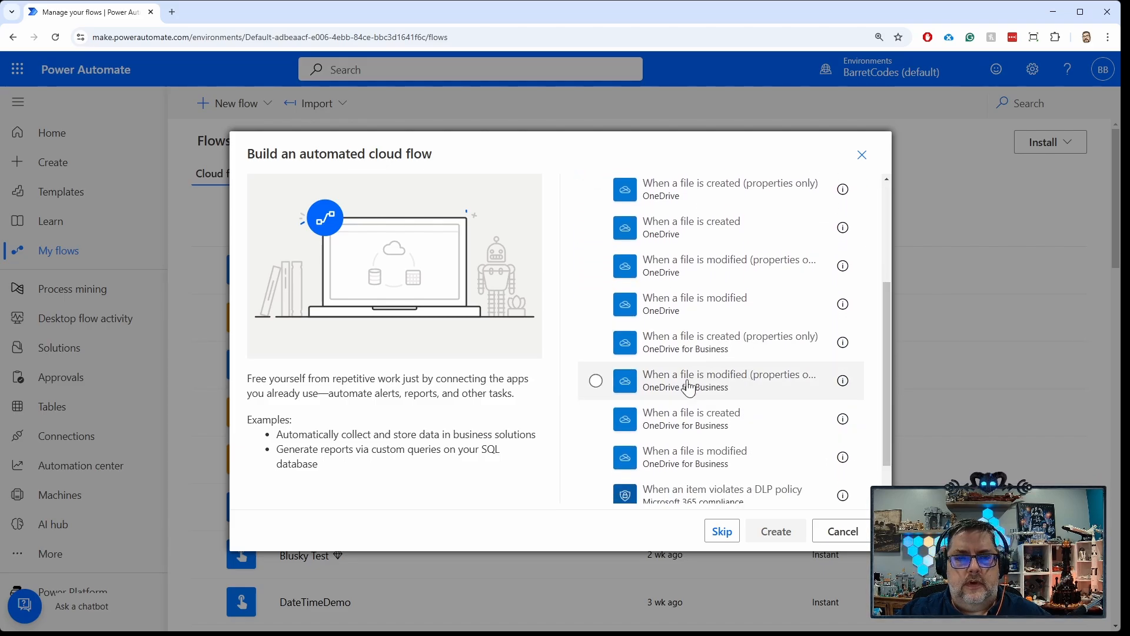
pyautogui.scroll(-1, 710, 471)
pyautogui.scroll(10, 726, 457)
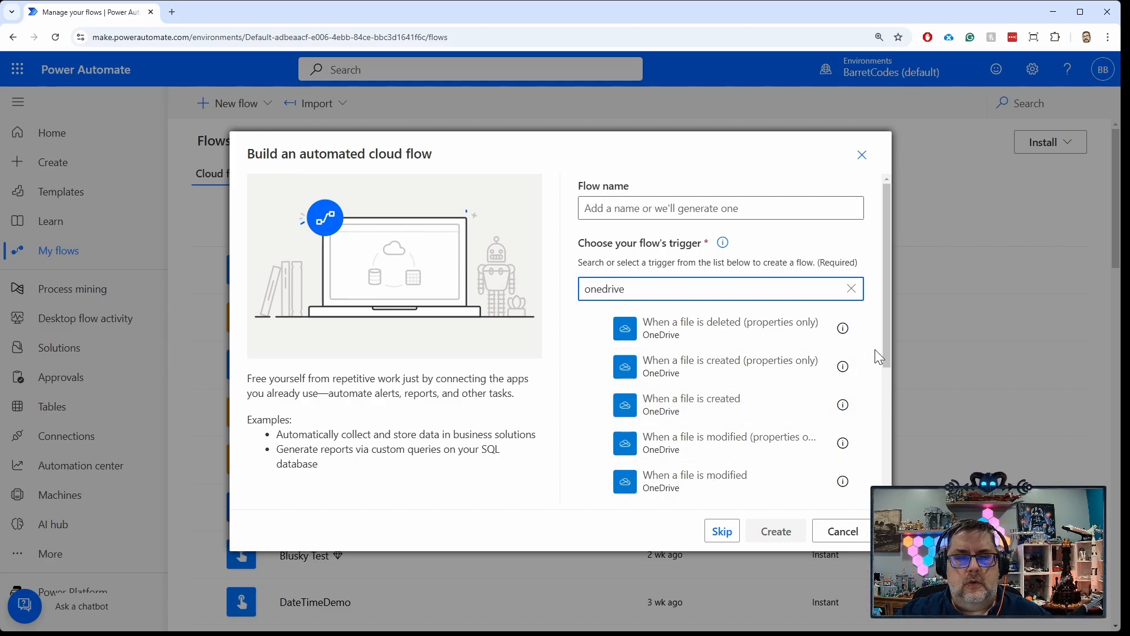
pyautogui.moveTo(886, 347)
pyautogui.mouseDown()
pyautogui.moveTo(886, 369)
pyautogui.moveTo(888, 351)
pyautogui.mouseUp()
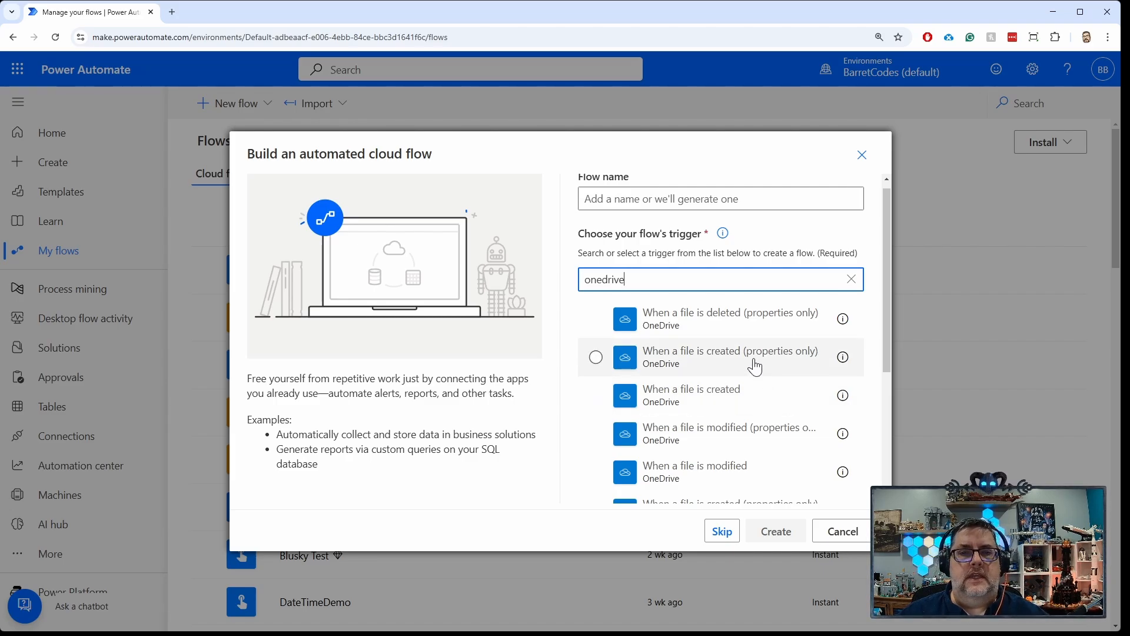
pyautogui.click(755, 366)
# Step: Name the flow "Onedrive file created demo" and create it
pyautogui.click(682, 200)
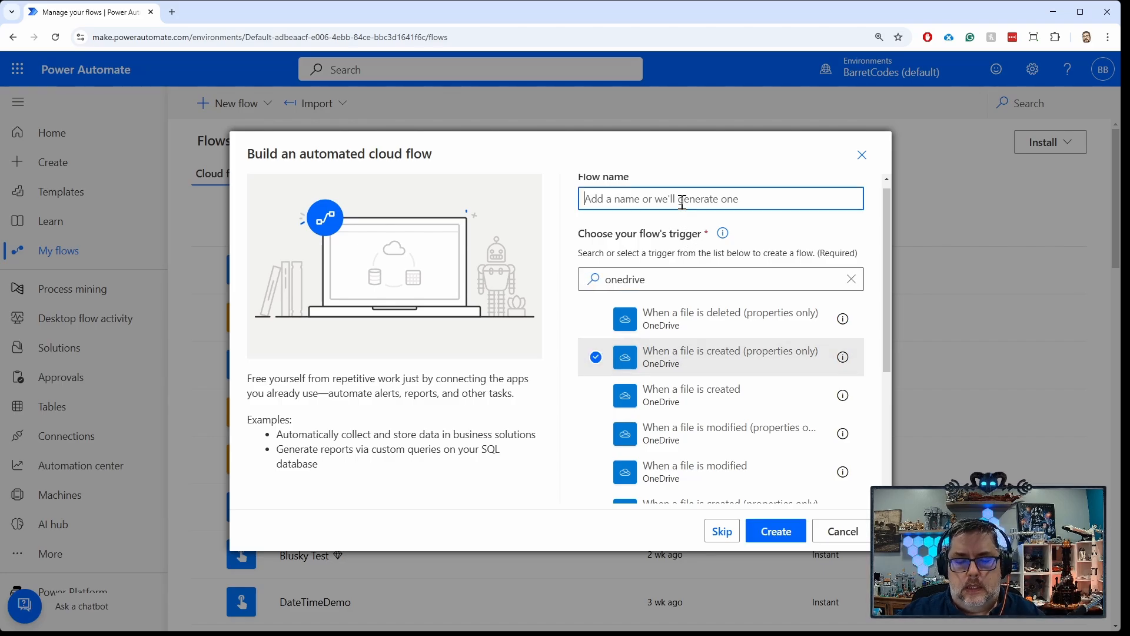
pyautogui.write('Onedriv')
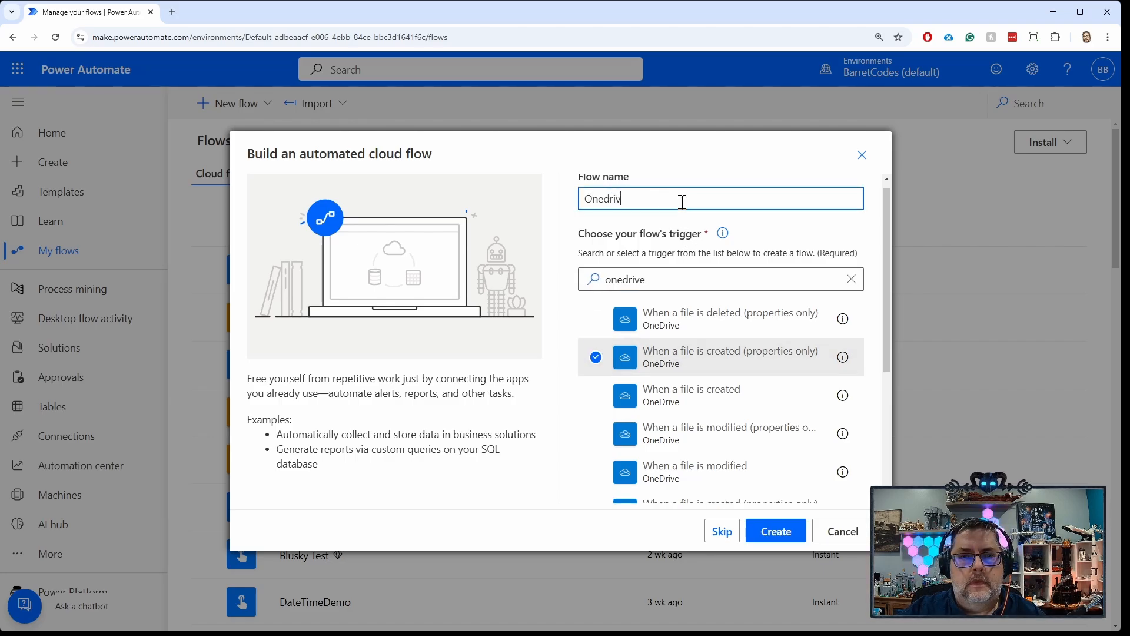
pyautogui.write('e file create')
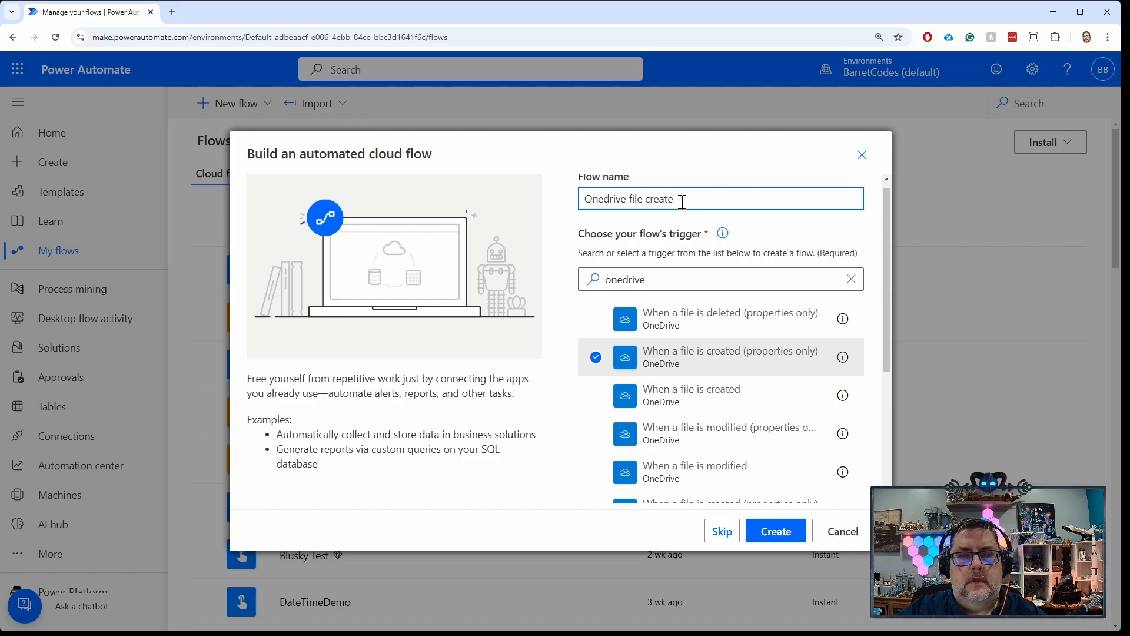
pyautogui.write('d demo')
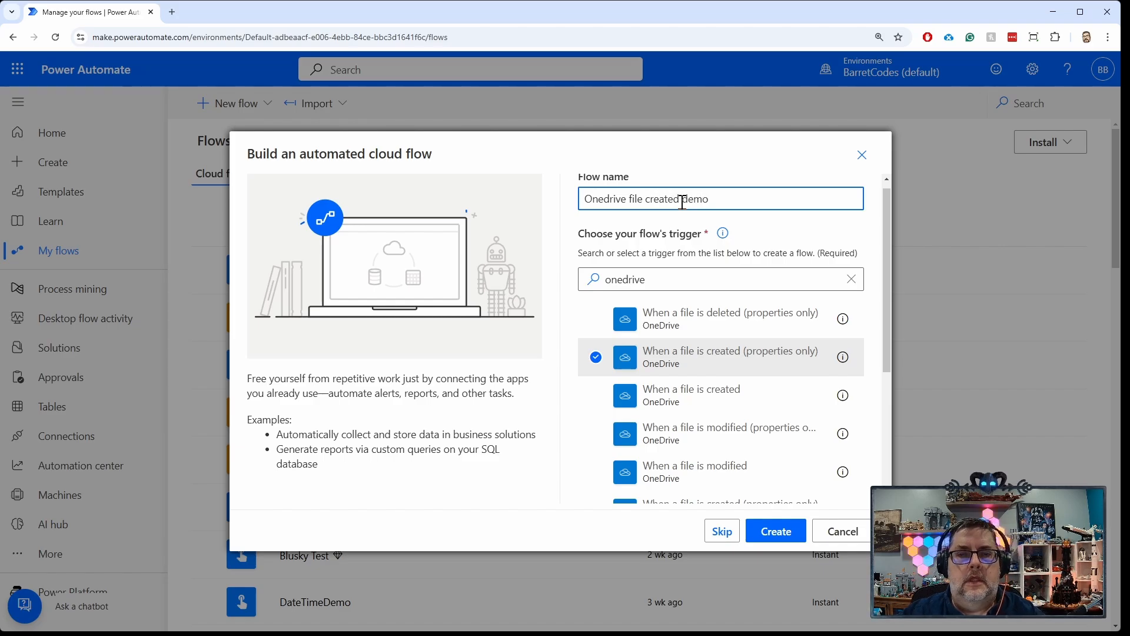
pyautogui.click(788, 534)
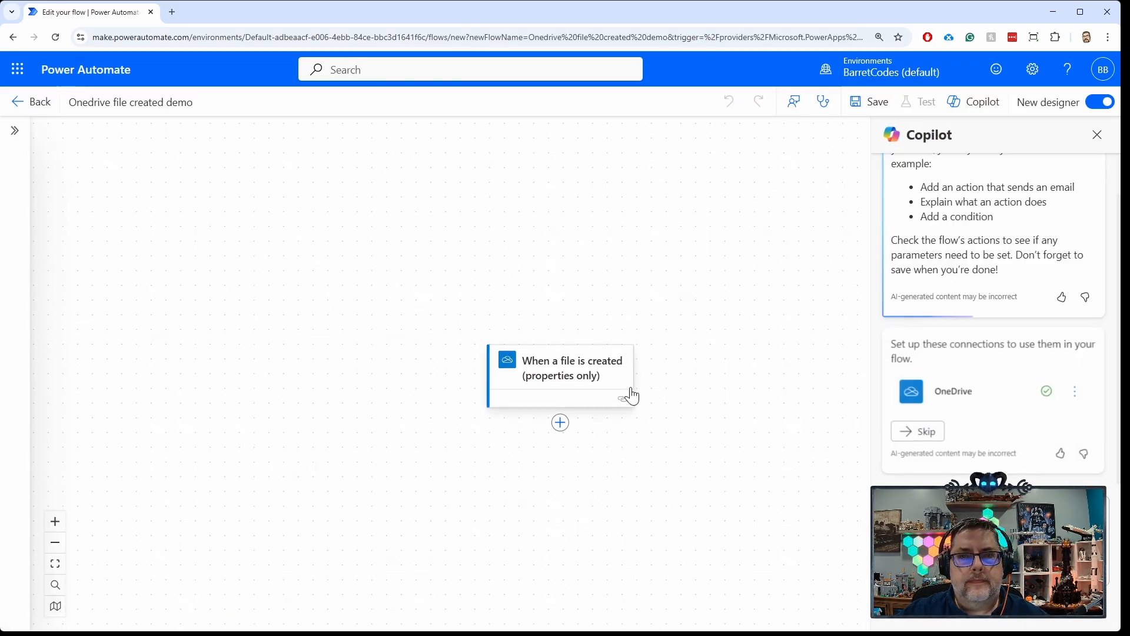
# Step: Open the file-created trigger's parameters, expanding the recurrence settings and showing all advanced parameters
pyautogui.click(584, 375)
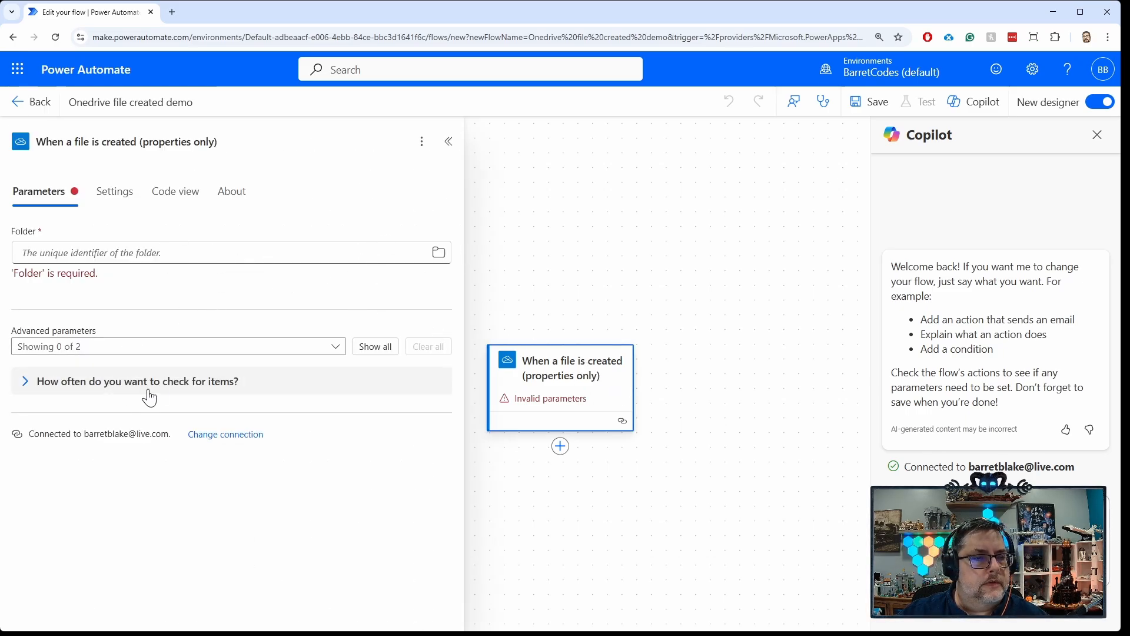
pyautogui.click(27, 386)
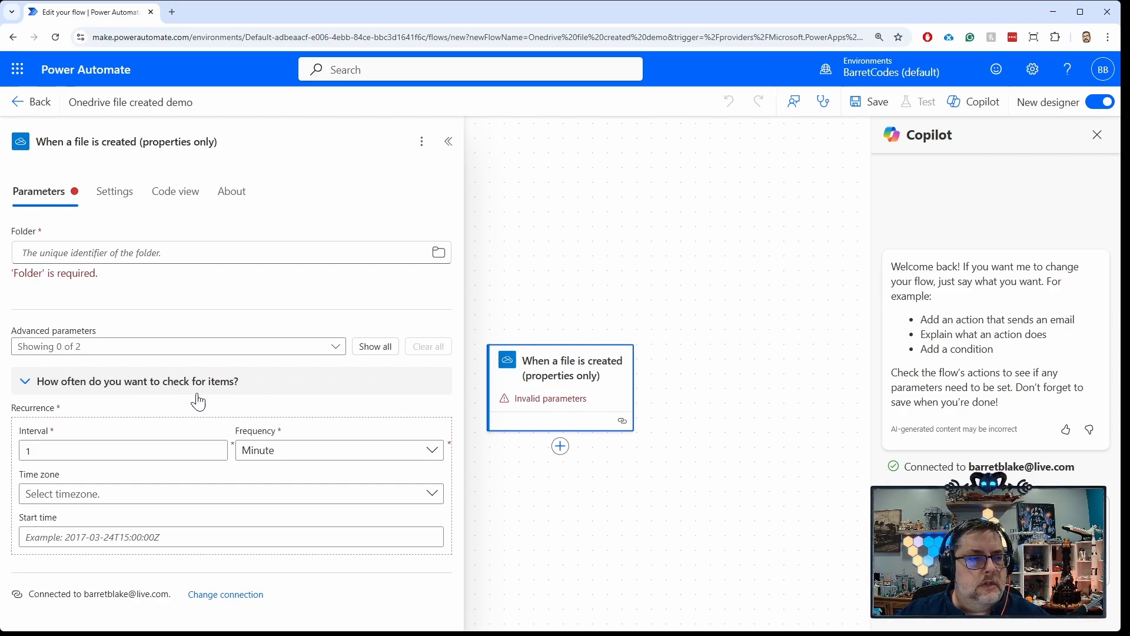
pyautogui.click(373, 345)
pyautogui.scroll(-2, 298, 404)
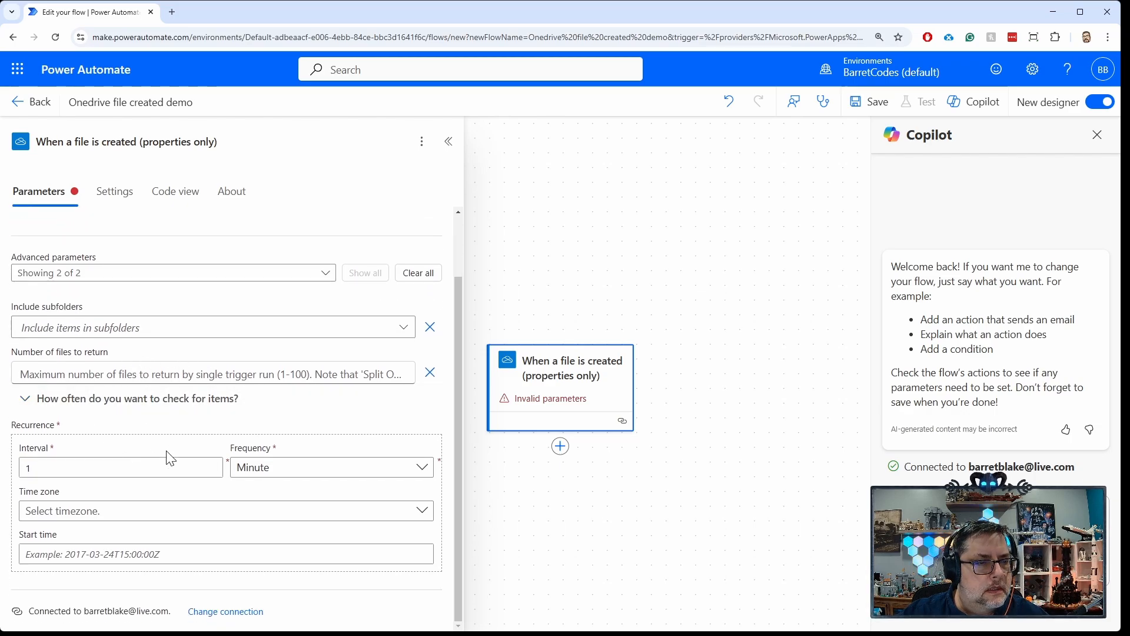
pyautogui.scroll(2, 156, 447)
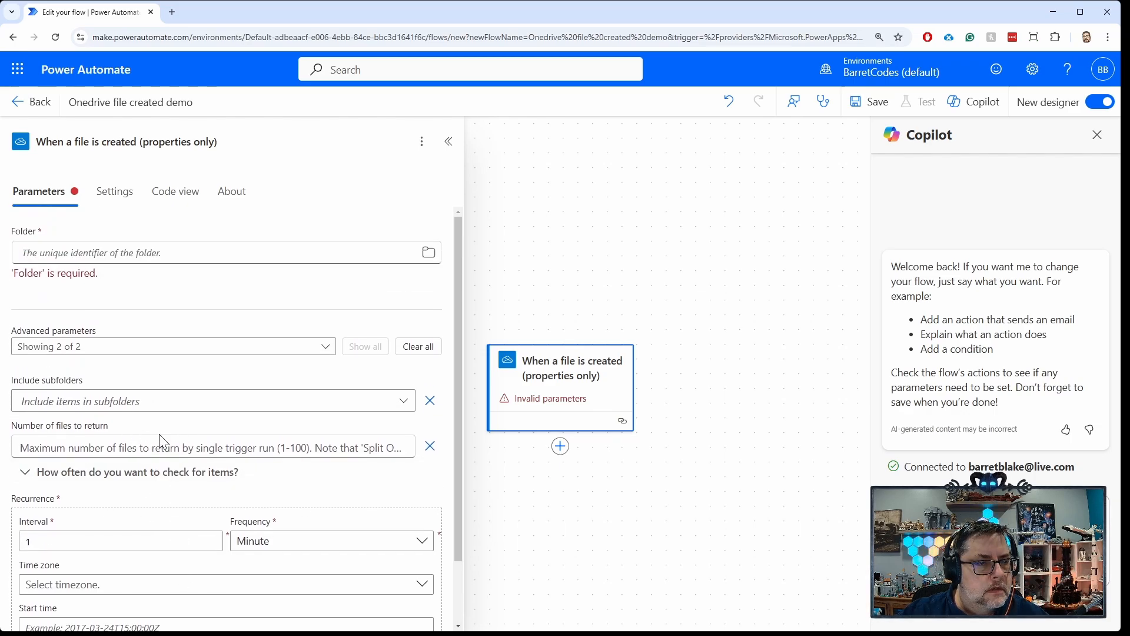
pyautogui.scroll(-2, 159, 436)
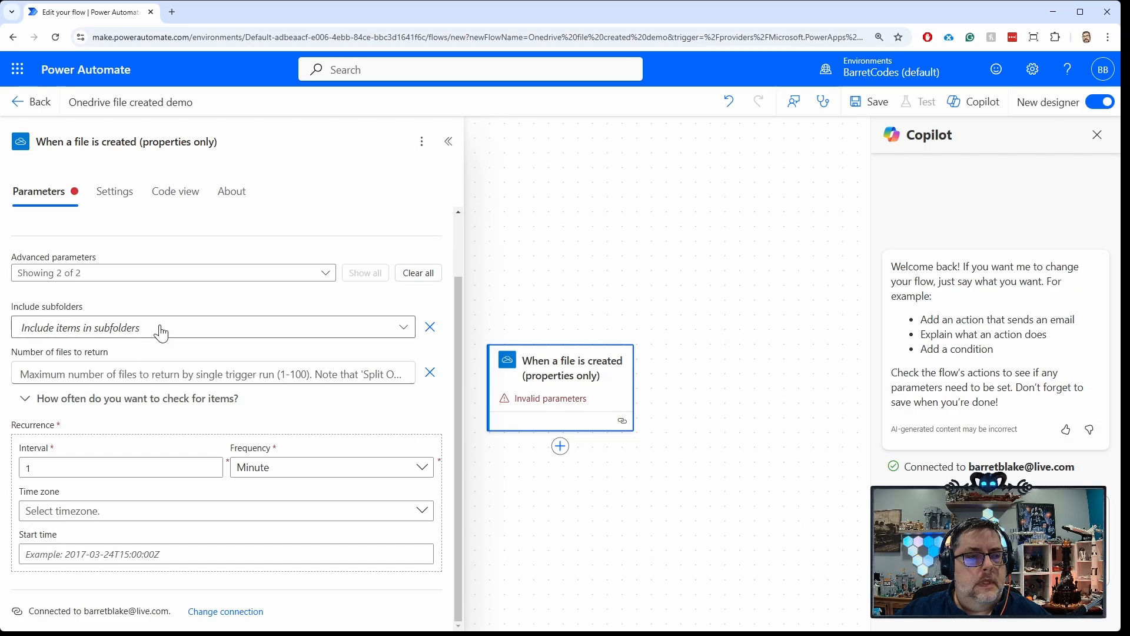
pyautogui.scroll(1, 174, 327)
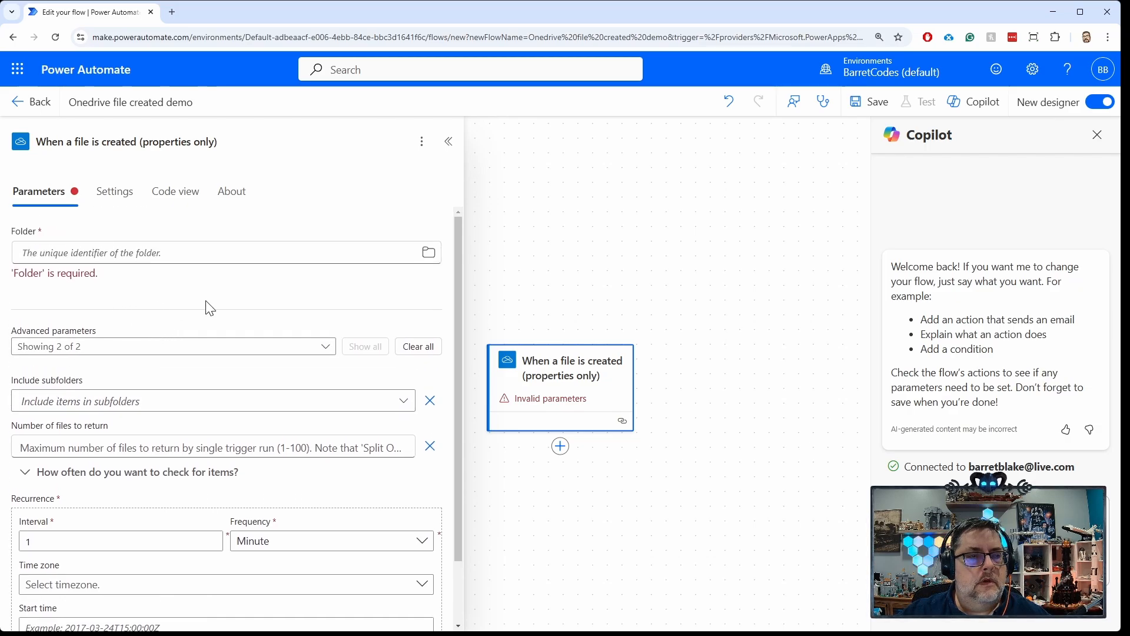
# Step: Set the trigger's folder to /Projects/PowerAutomate/WorkingFiles/OneDriveTest, Include subfolders to No and Number of files to return to 10
pyautogui.click(430, 256)
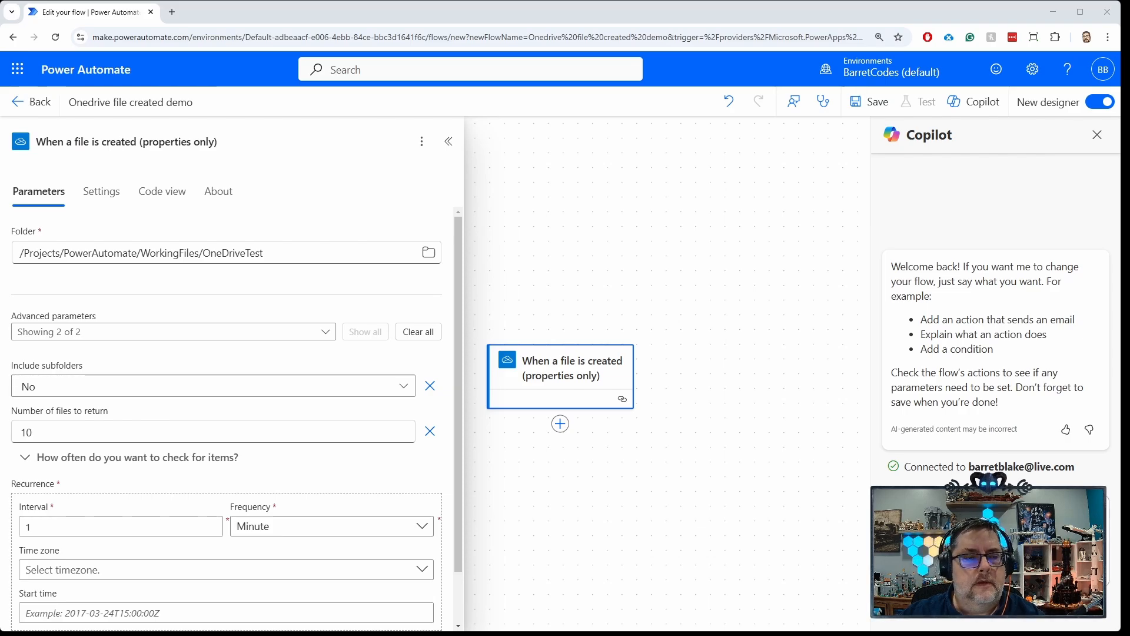
pyautogui.scroll(-1, 329, 467)
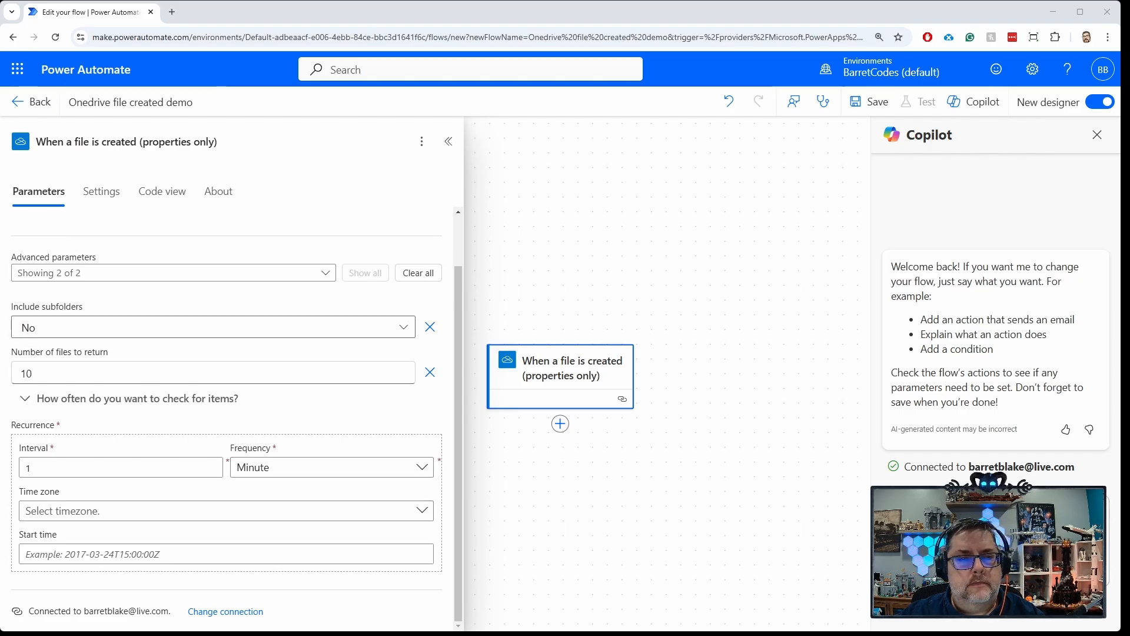
pyautogui.scroll(1, 227, 376)
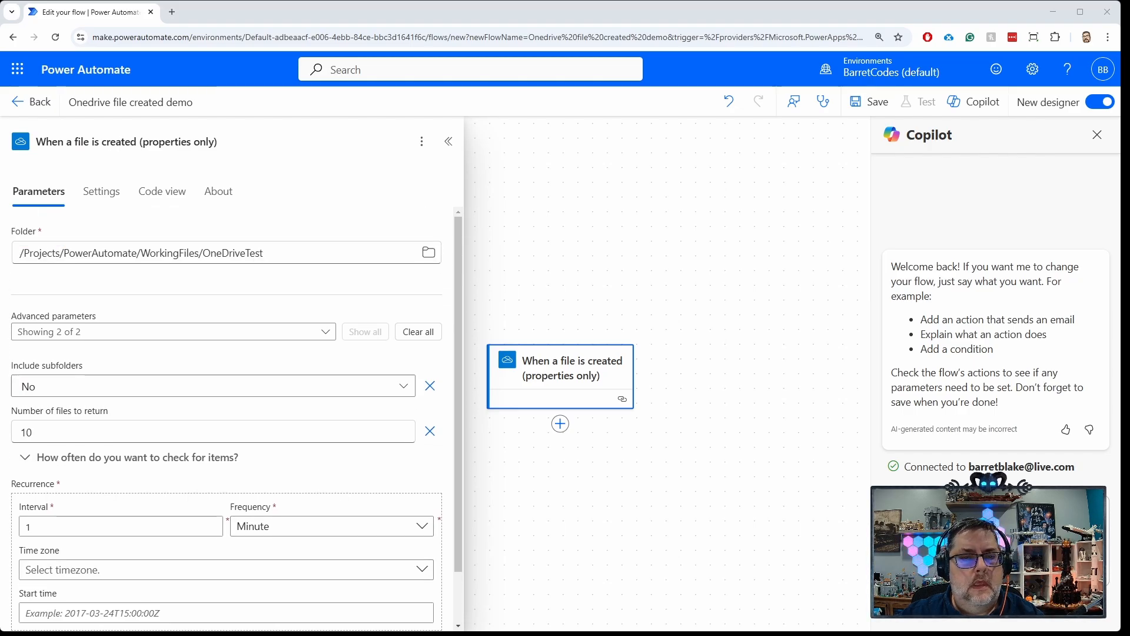
# Step: Add the OneDrive "Delete file" action after the trigger, searching the connectors for "onedrive"
pyautogui.click(599, 439)
pyautogui.click(560, 425)
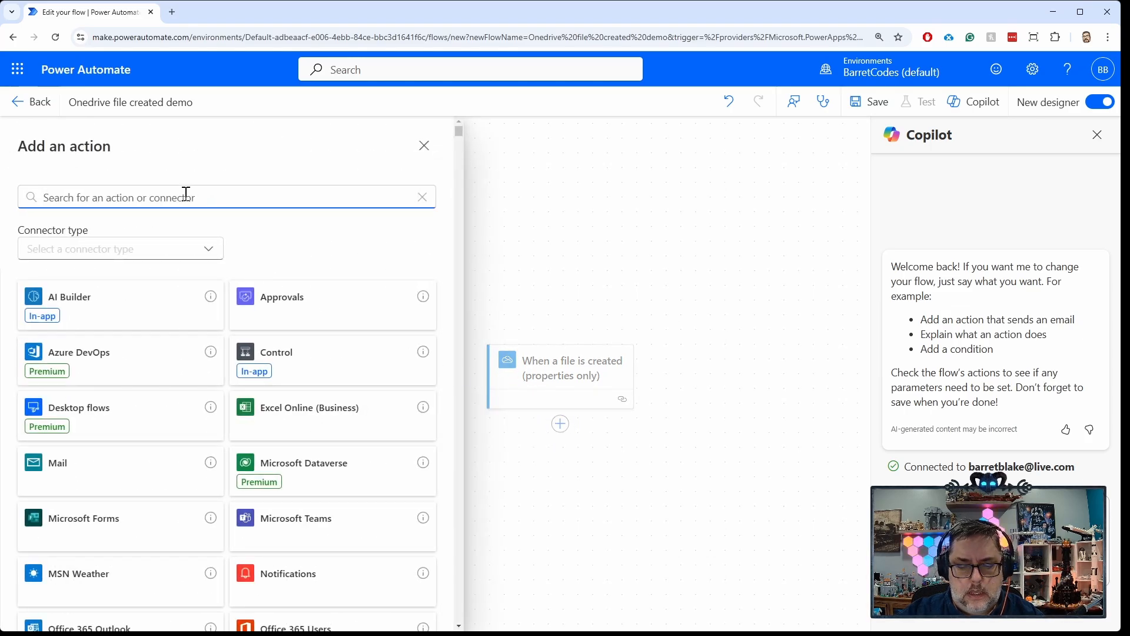
pyautogui.write('onedrive')
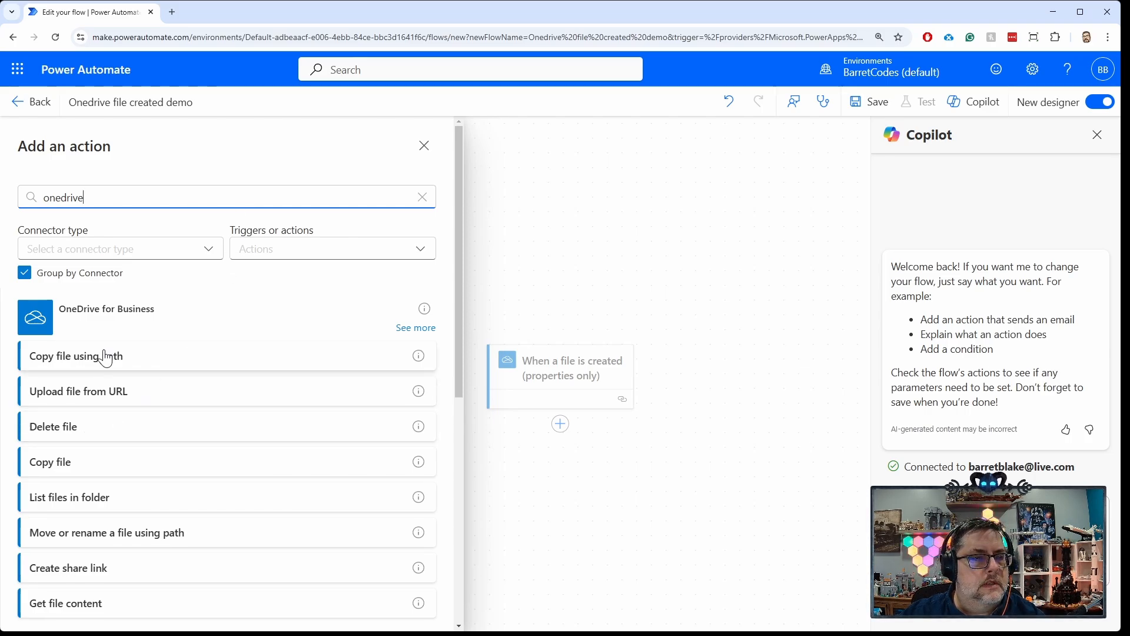
pyautogui.scroll(-3, 148, 365)
pyautogui.scroll(-2, 149, 365)
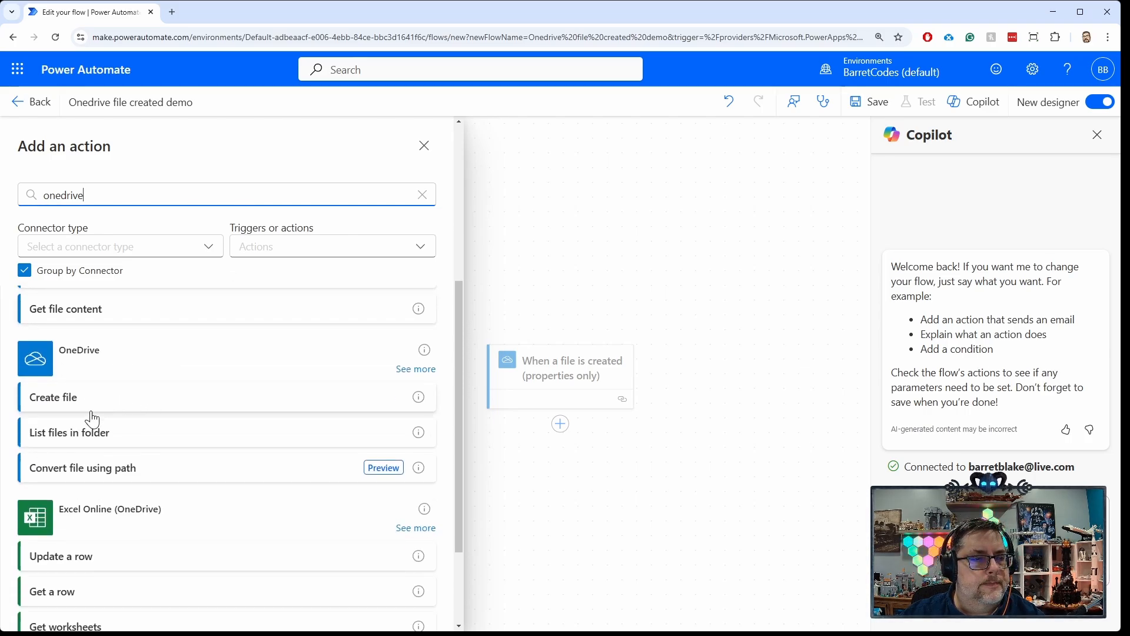
pyautogui.click(412, 369)
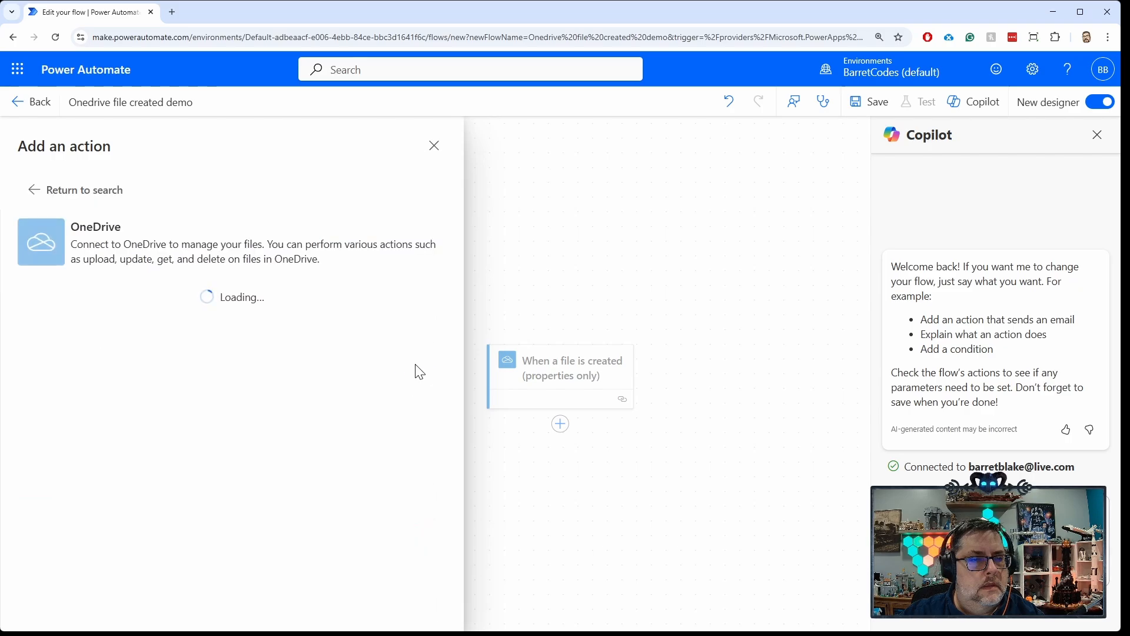
pyautogui.scroll(-1, 204, 345)
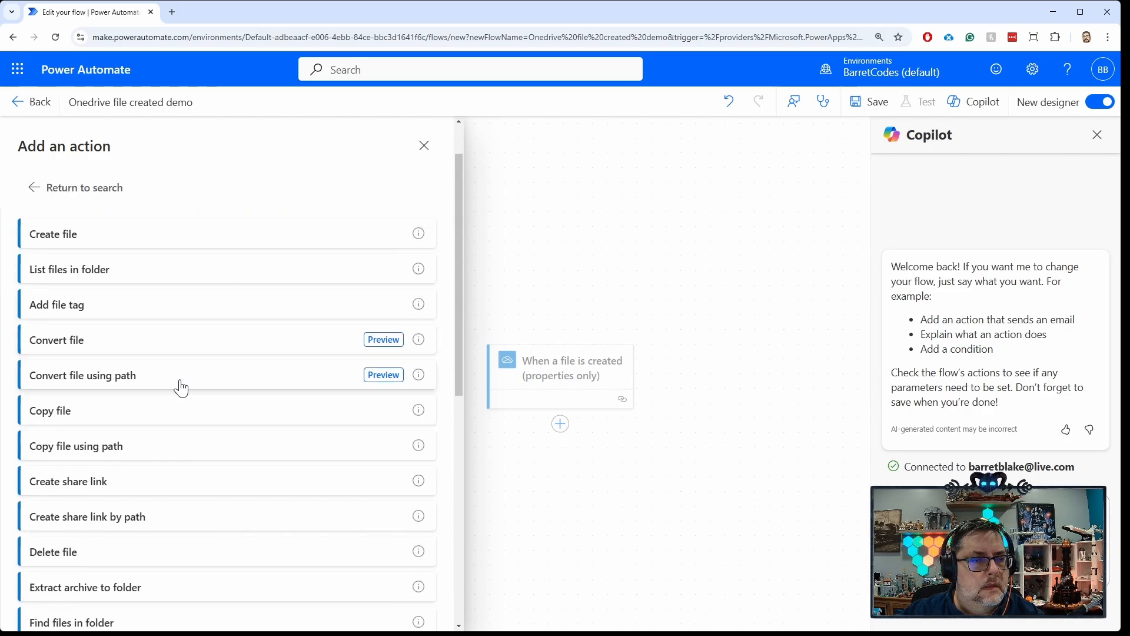
pyautogui.scroll(-2, 177, 387)
pyautogui.click(75, 493)
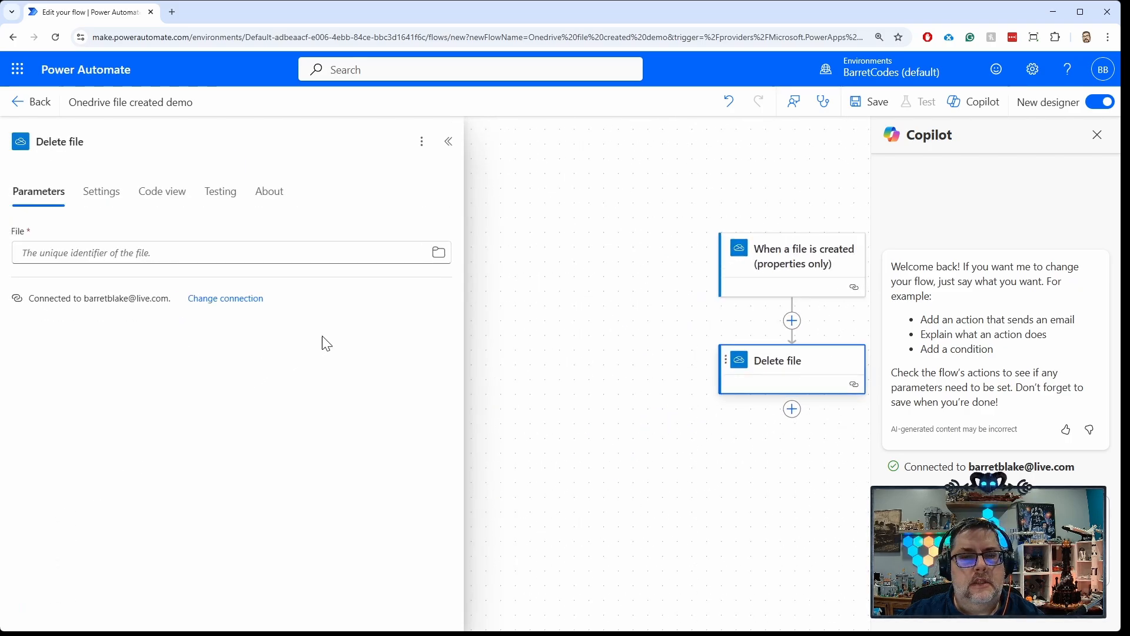
# Step: Set the Delete file action's File parameter to the trigger's dynamic Id value
pyautogui.click(431, 257)
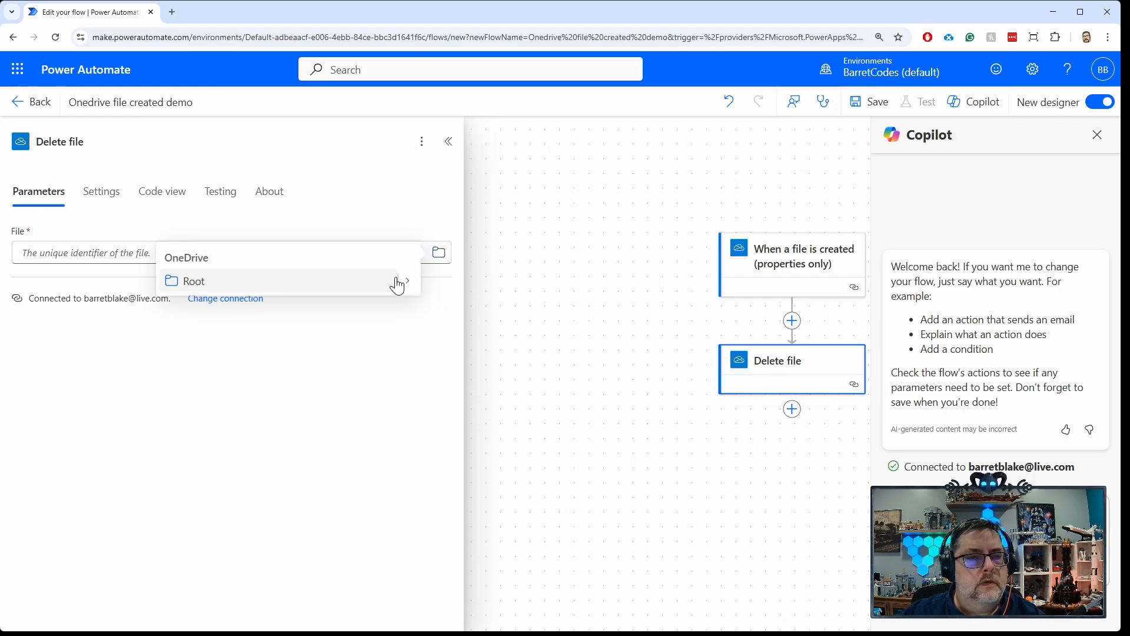
pyautogui.click(221, 235)
pyautogui.click(132, 248)
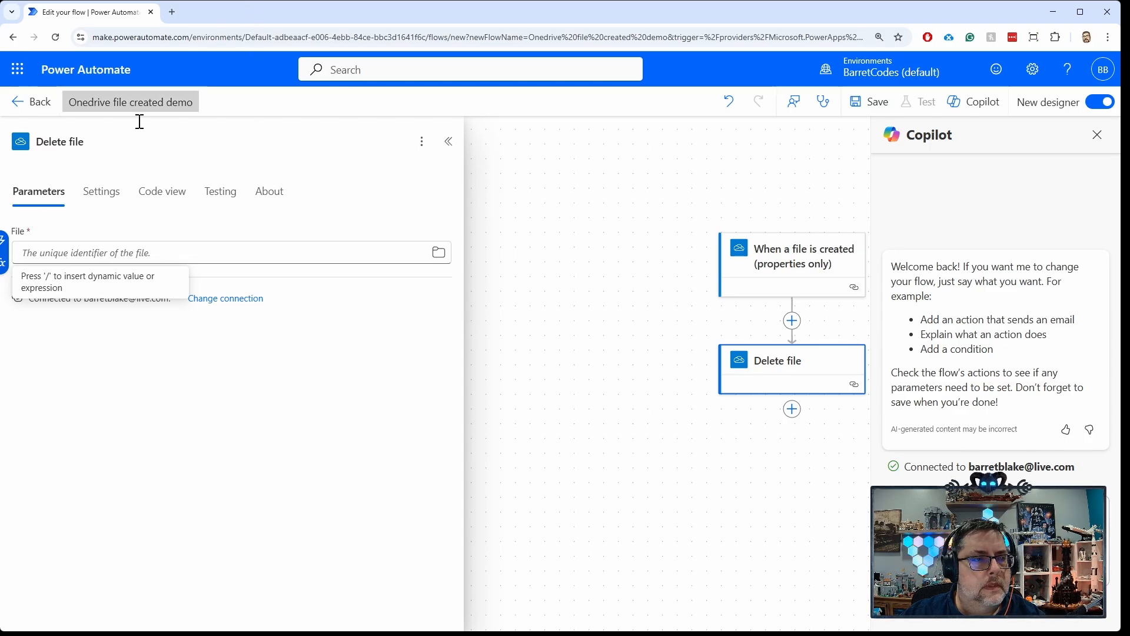
pyautogui.press('/')
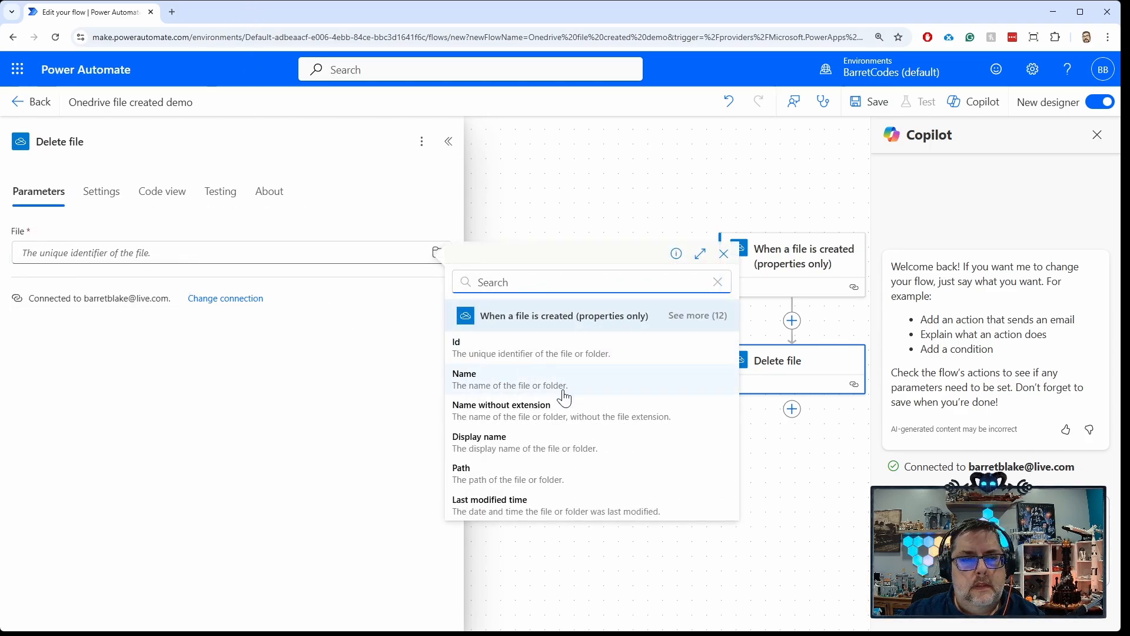
pyautogui.click(522, 354)
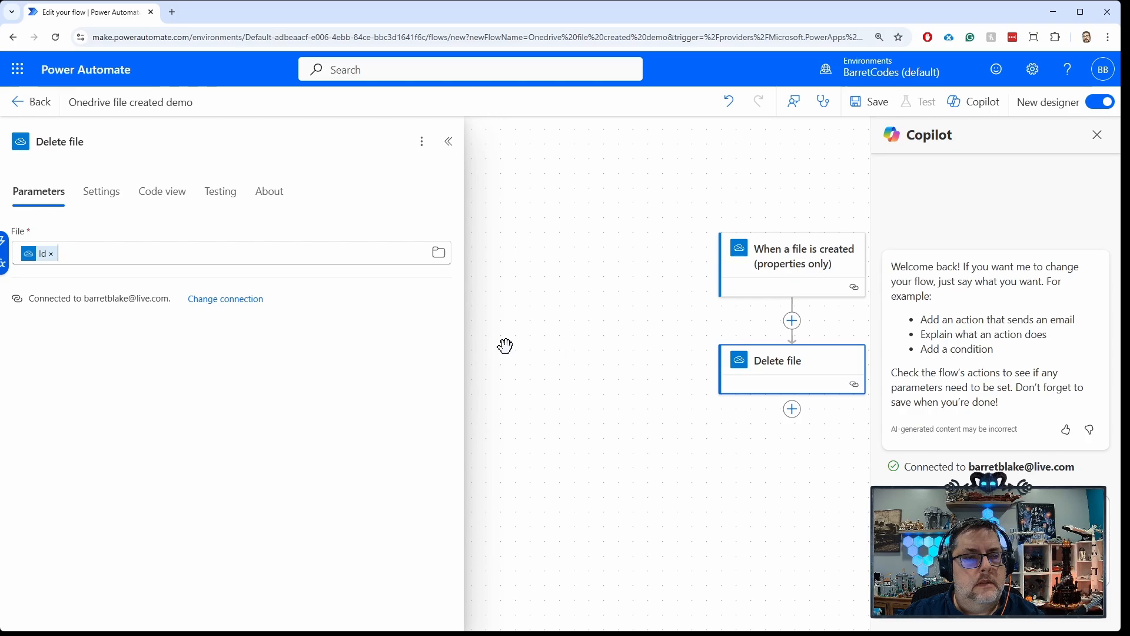
# Step: Save the flow and start a manual test run
pyautogui.click(875, 108)
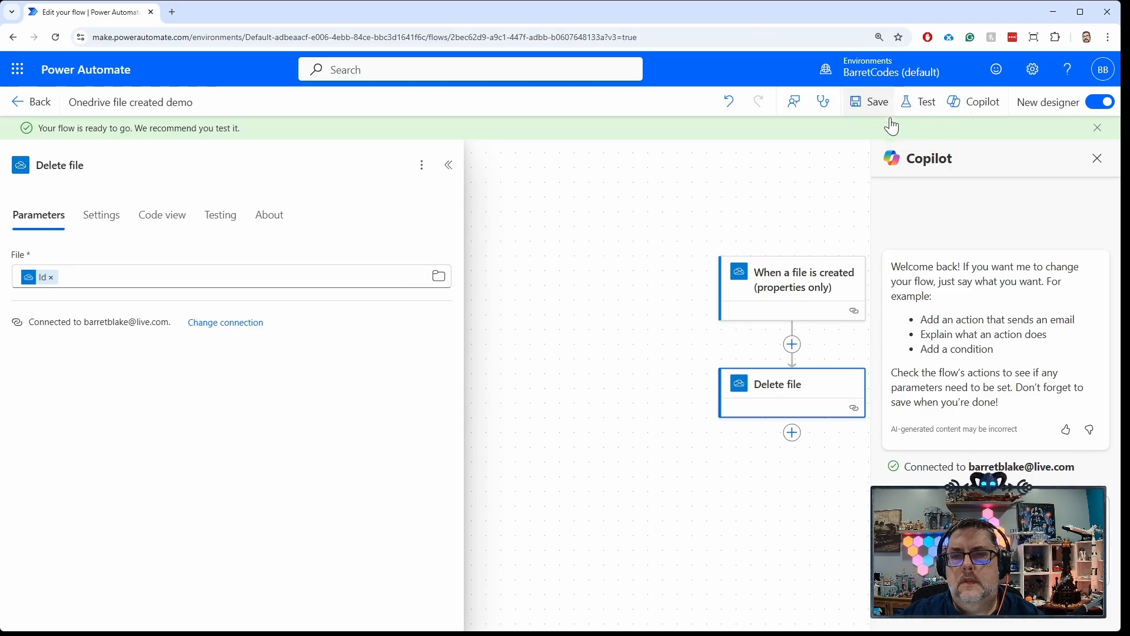
pyautogui.click(922, 102)
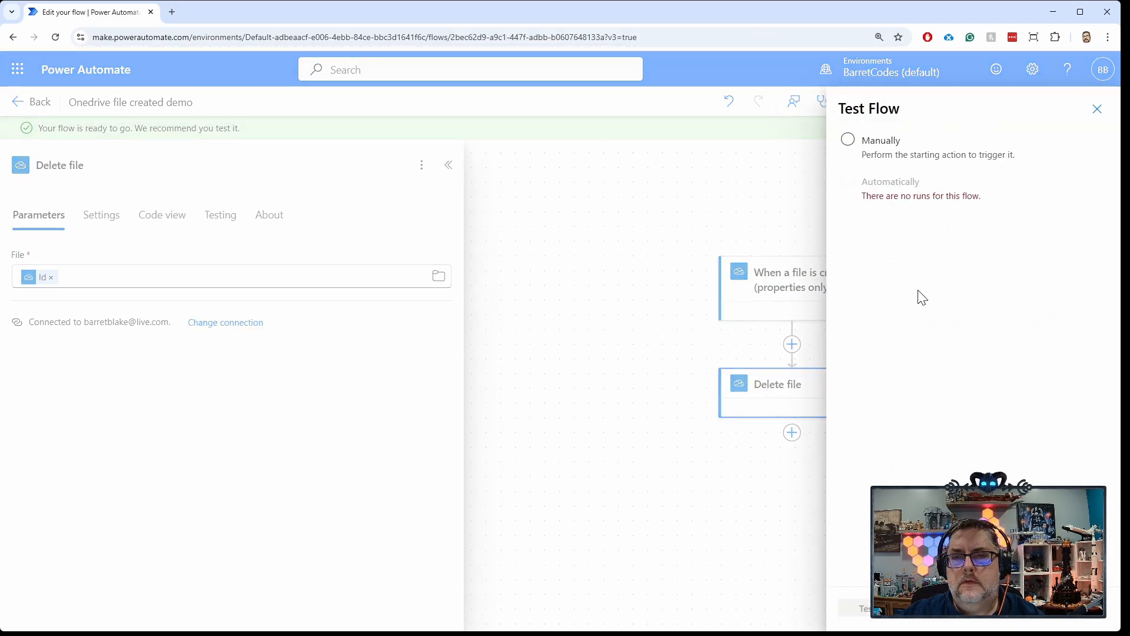
pyautogui.click(848, 140)
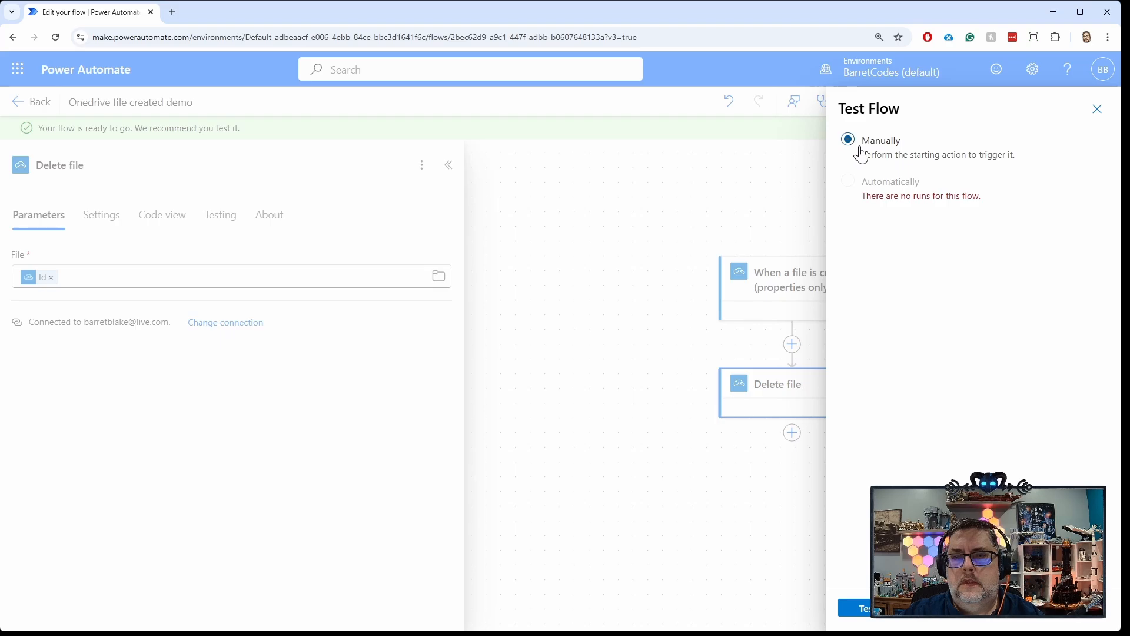
pyautogui.click(876, 609)
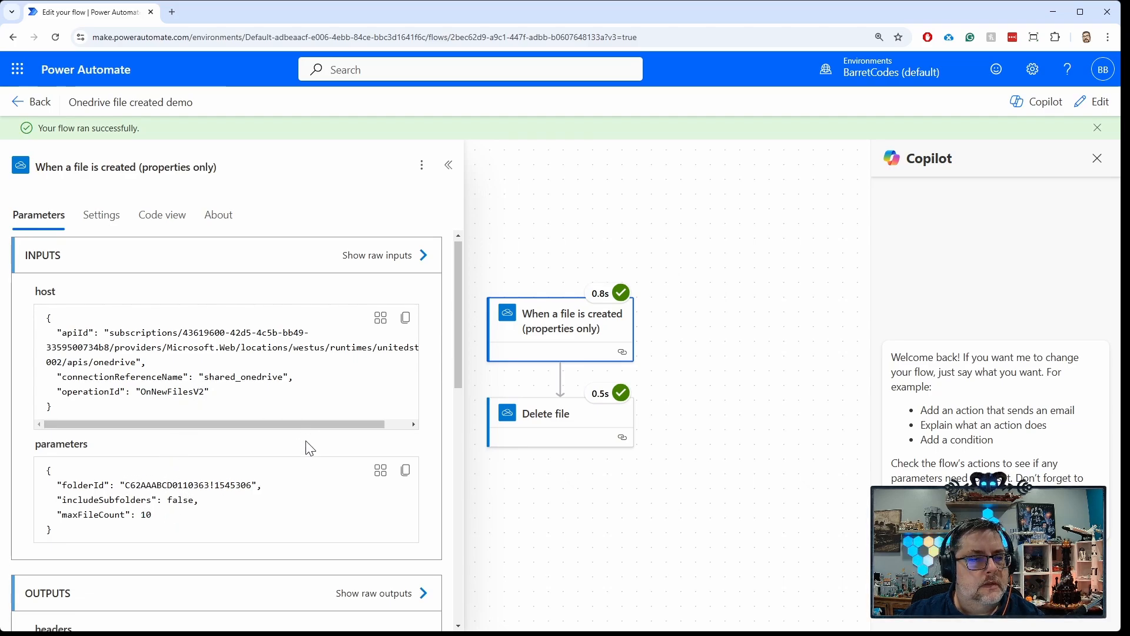
# Step: Examine the trigger's run outputs, checking the created file's name and display name in the body
pyautogui.scroll(-5, 307, 449)
pyautogui.scroll(-1, 332, 462)
pyautogui.scroll(-2, 413, 467)
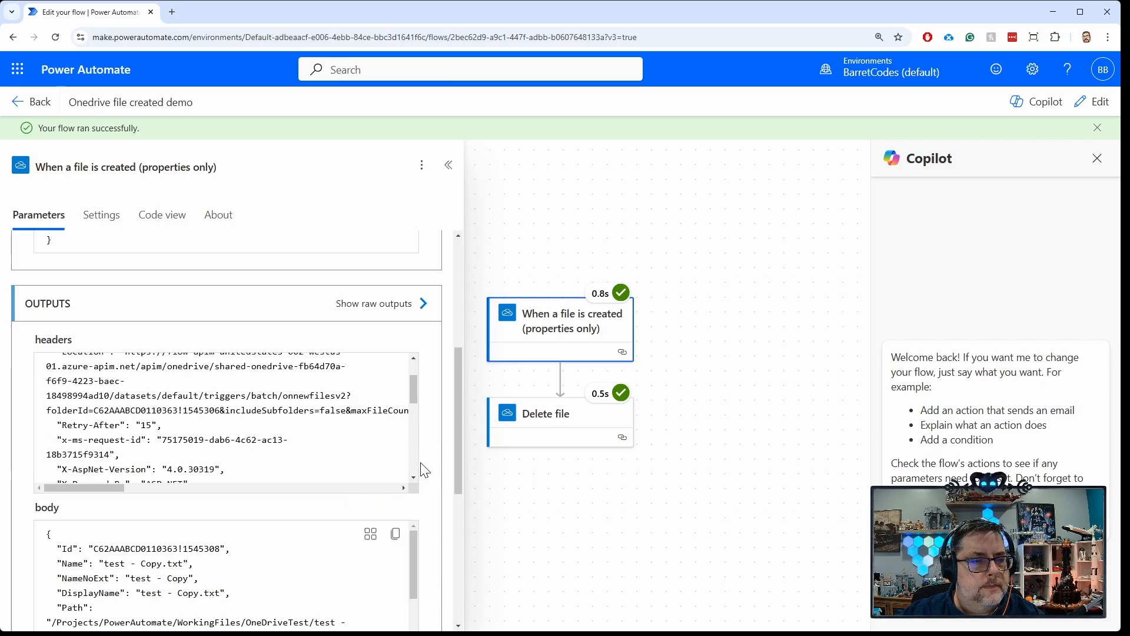
pyautogui.scroll(-3, 436, 448)
pyautogui.scroll(2, 436, 445)
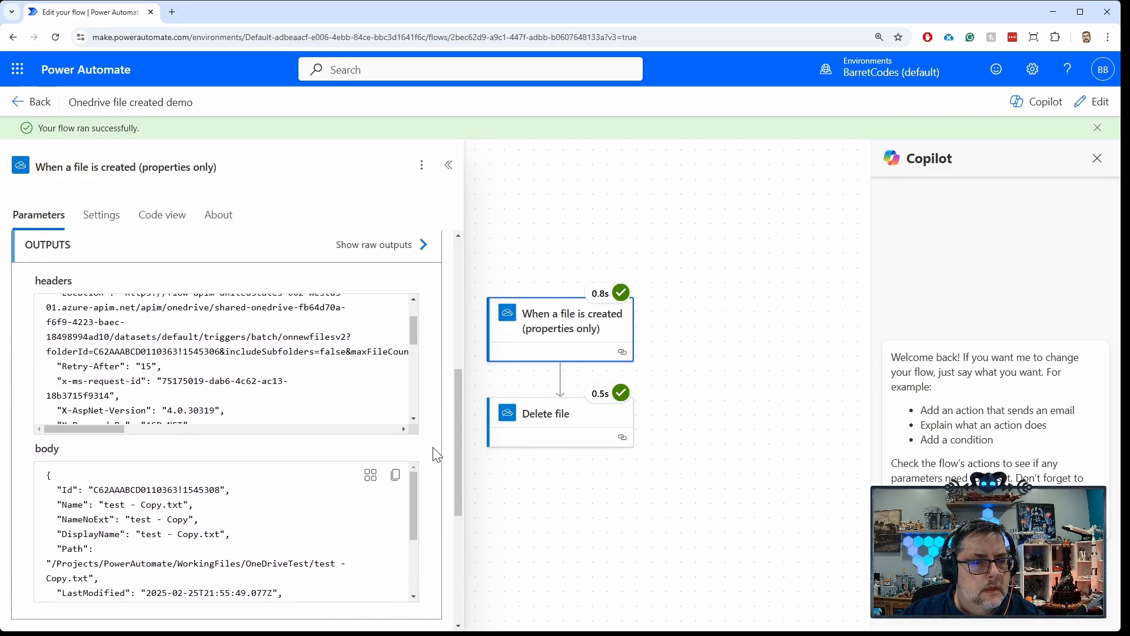
pyautogui.scroll(-2, 439, 462)
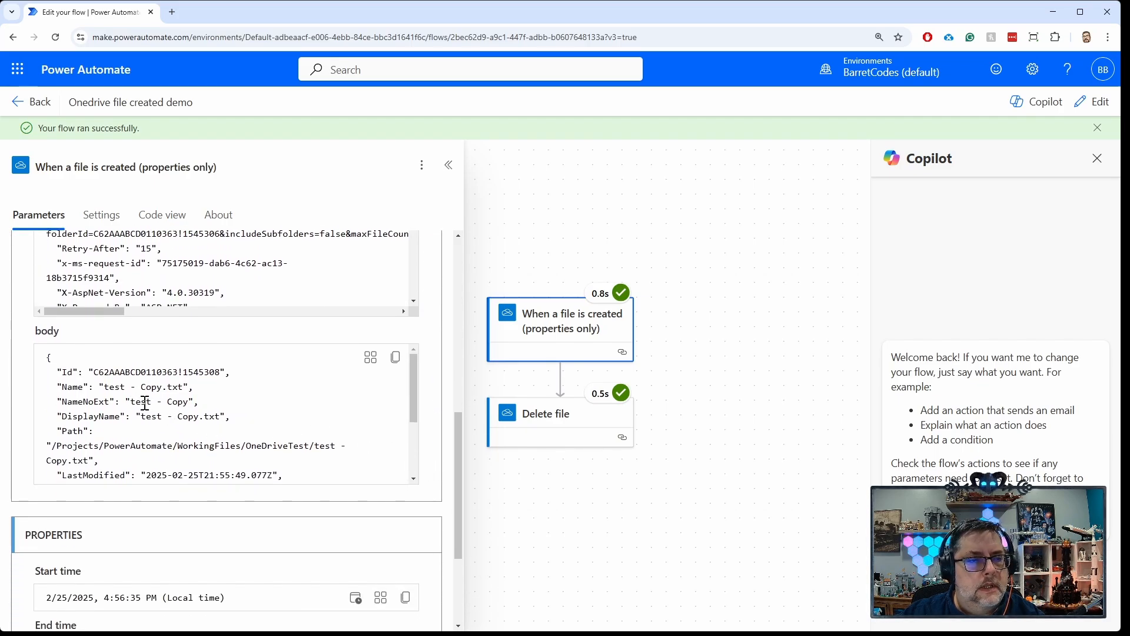
pyautogui.moveTo(136, 416); pyautogui.dragTo(199, 417)
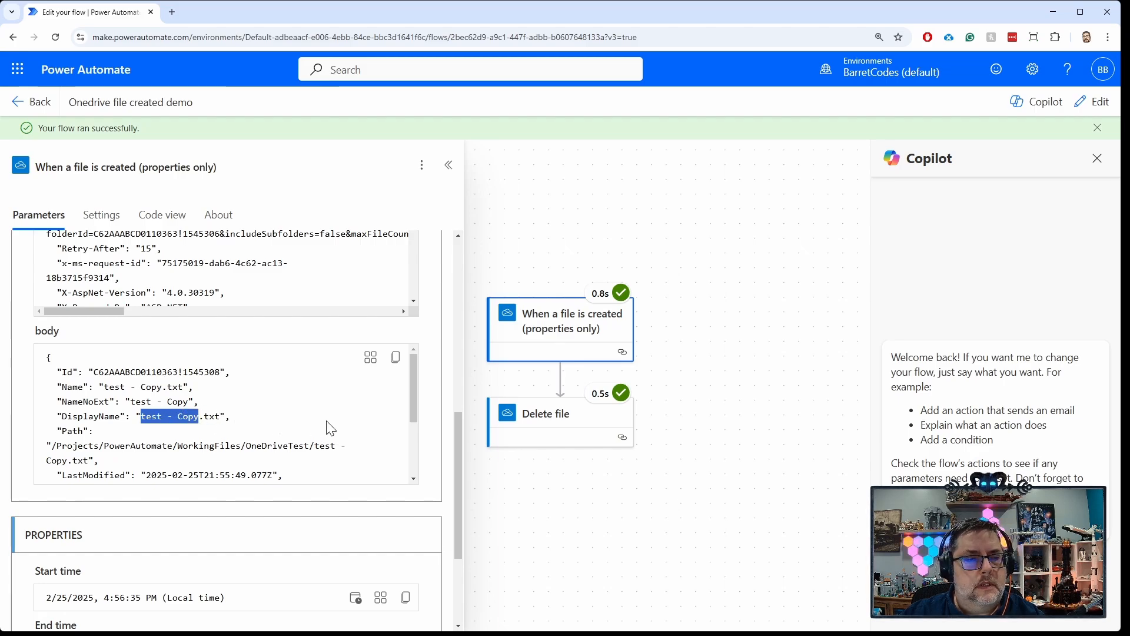
# Step: Examine the Delete file action's run details, checking its status, status code and headers
pyautogui.click(561, 421)
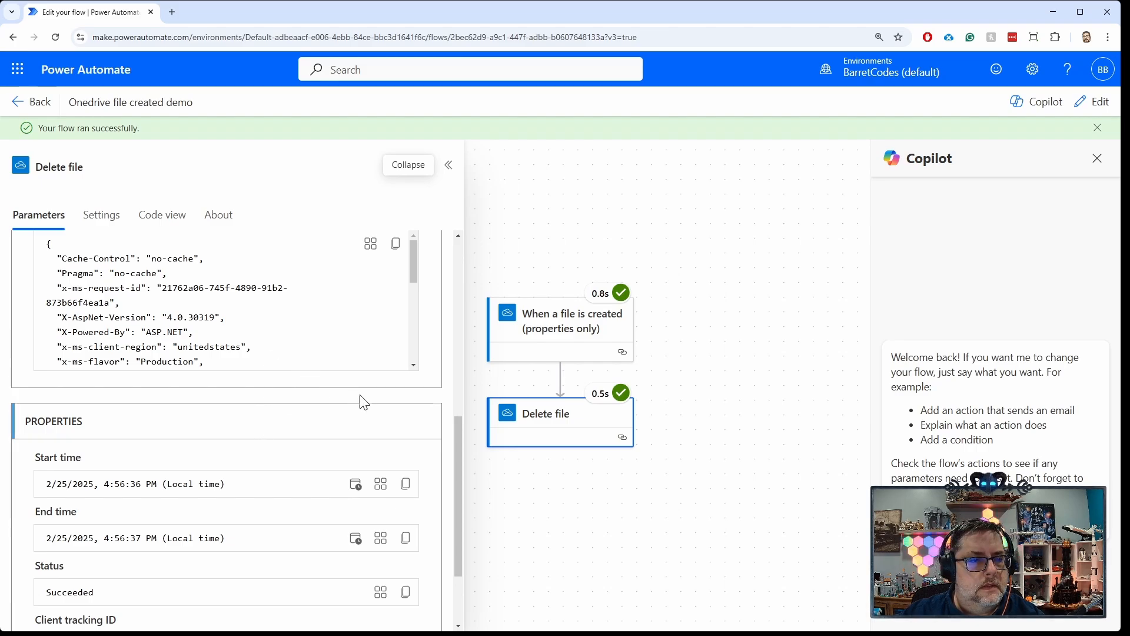
pyautogui.scroll(-2, 278, 460)
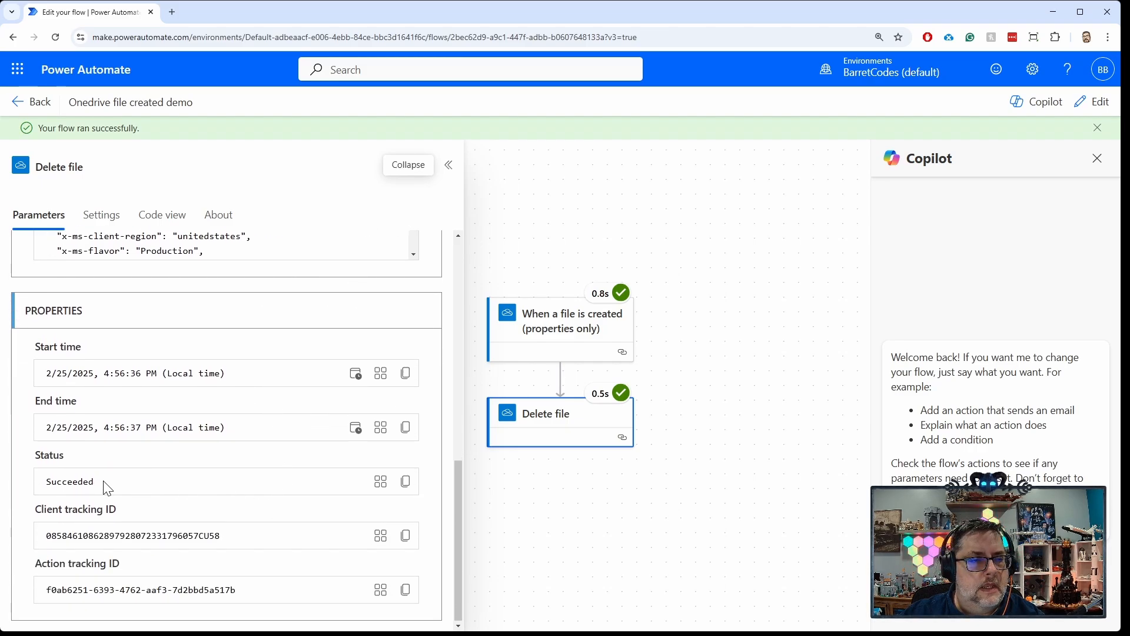
pyautogui.scroll(3, 215, 466)
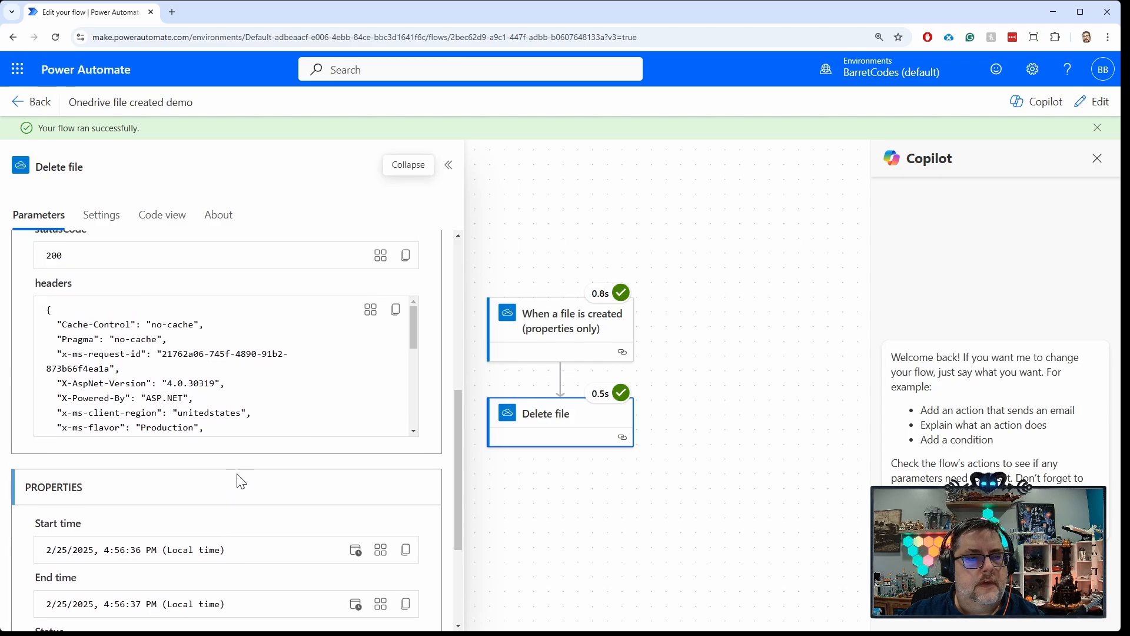
pyautogui.click(743, 423)
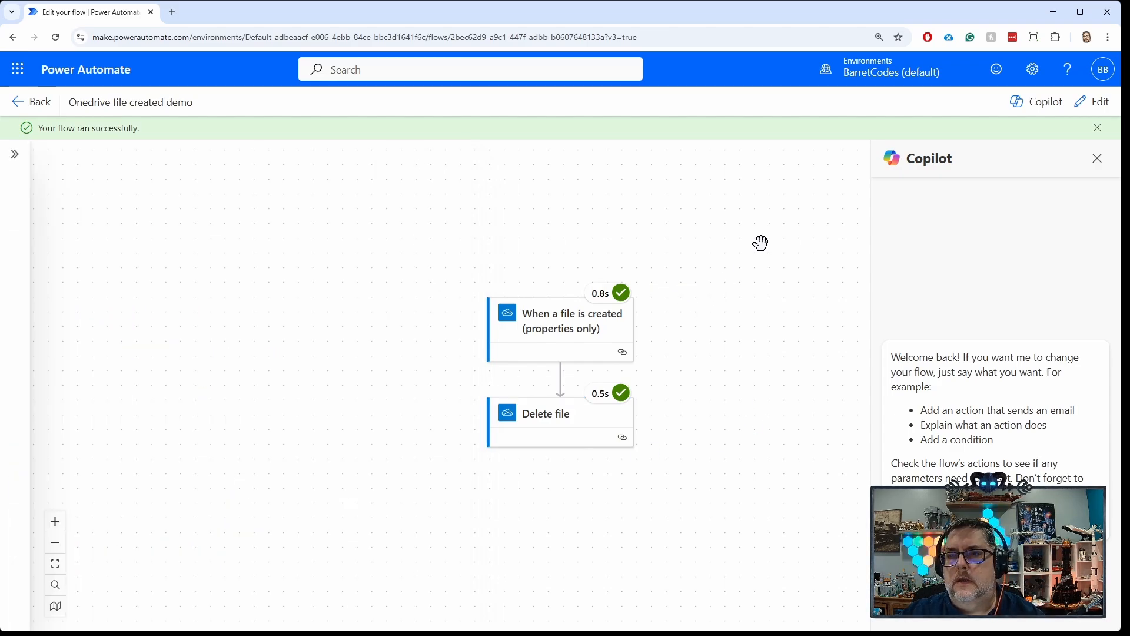
# Step: Reopen the flow for editing and append the path "\folder1\folder2\filename.txt" after the Id value in Delete file's File parameter
pyautogui.click(1101, 103)
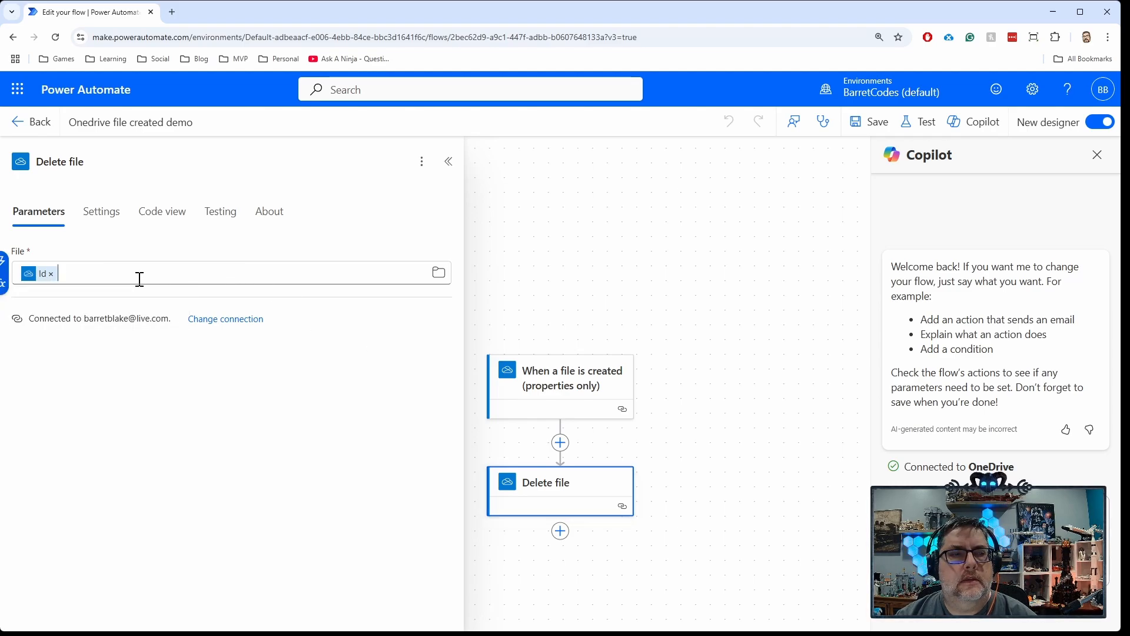
pyautogui.click(5, 261)
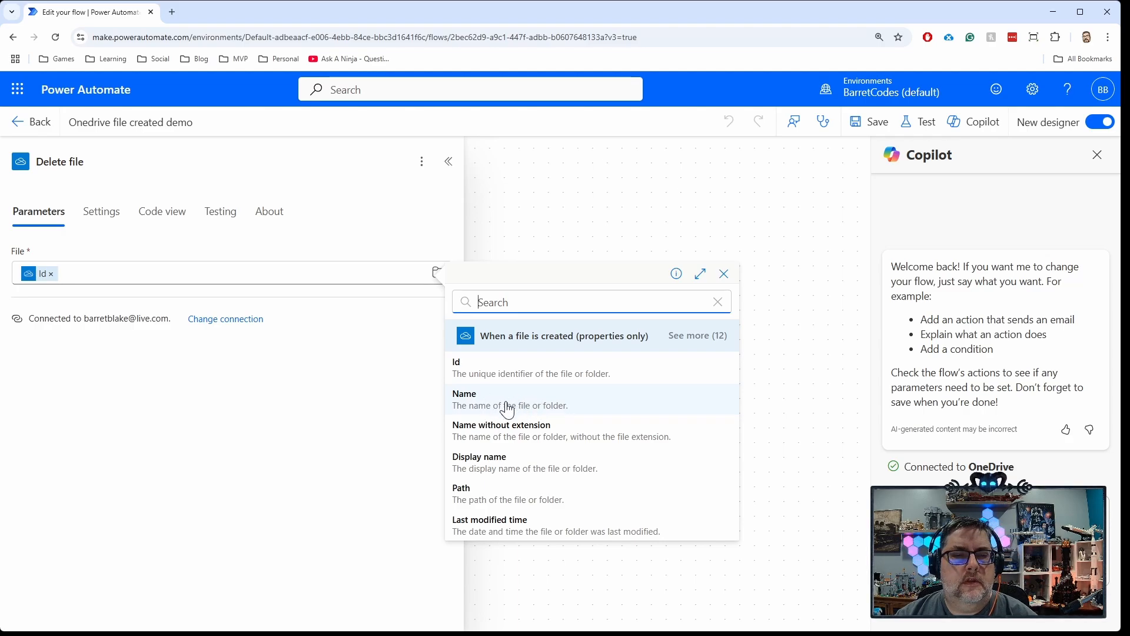
pyautogui.click(97, 271)
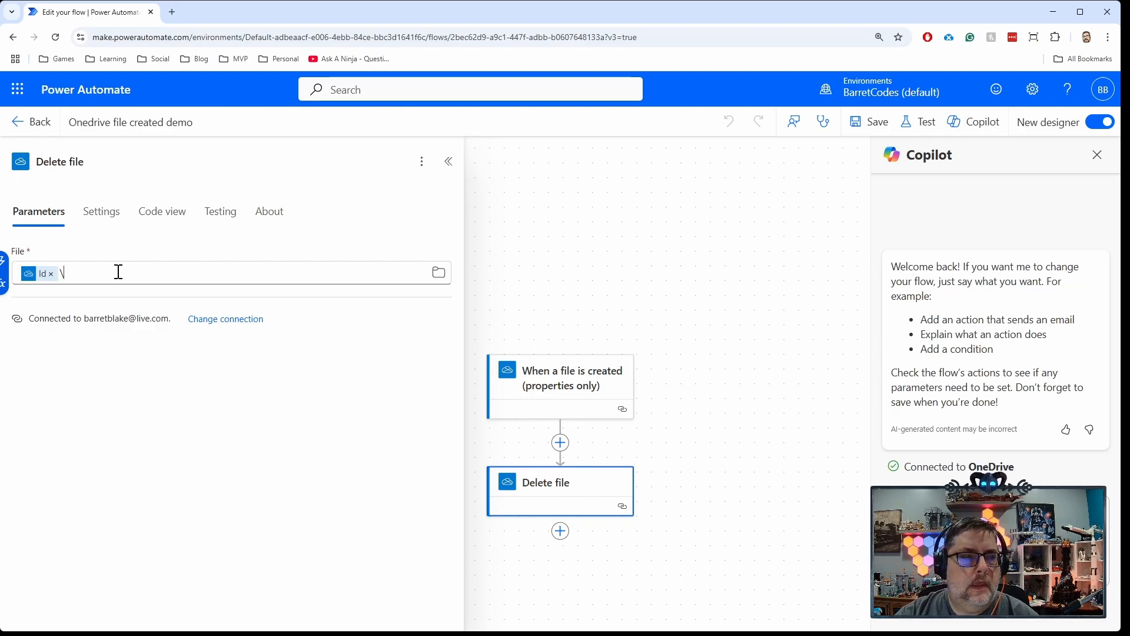
pyautogui.press('BackSpace')
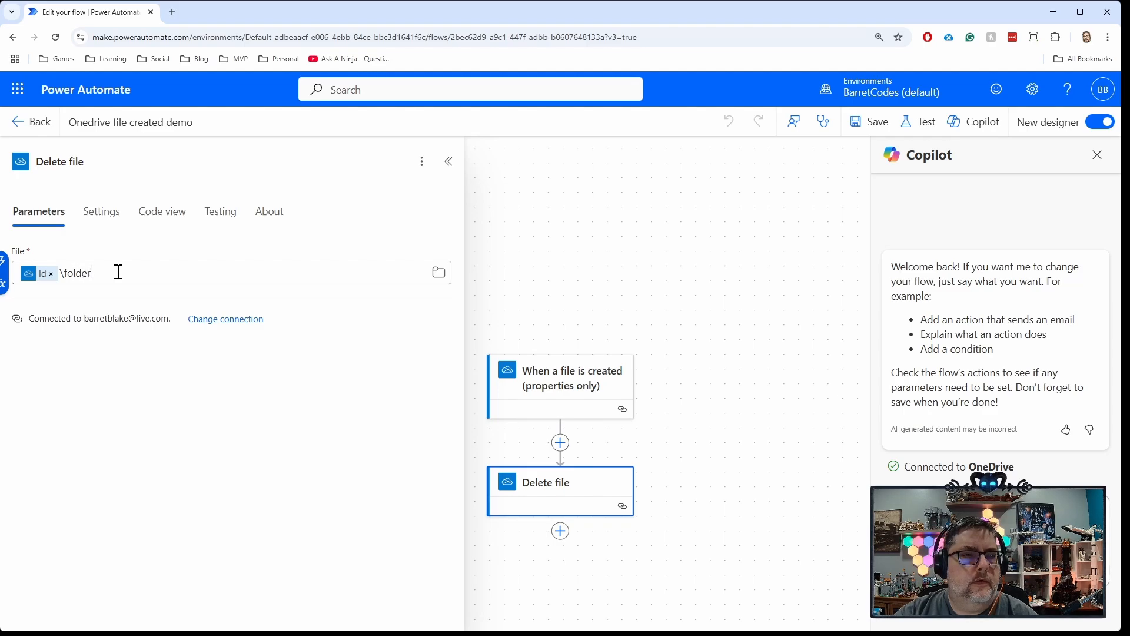
pyautogui.write('\\folder1\\folder2')
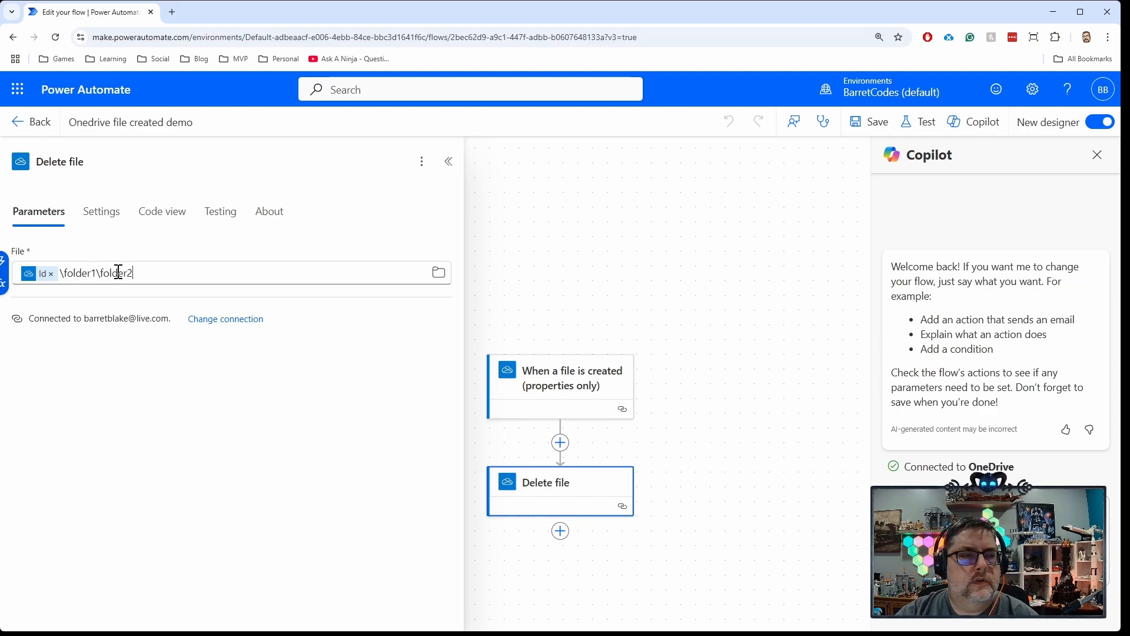
pyautogui.write('\\')
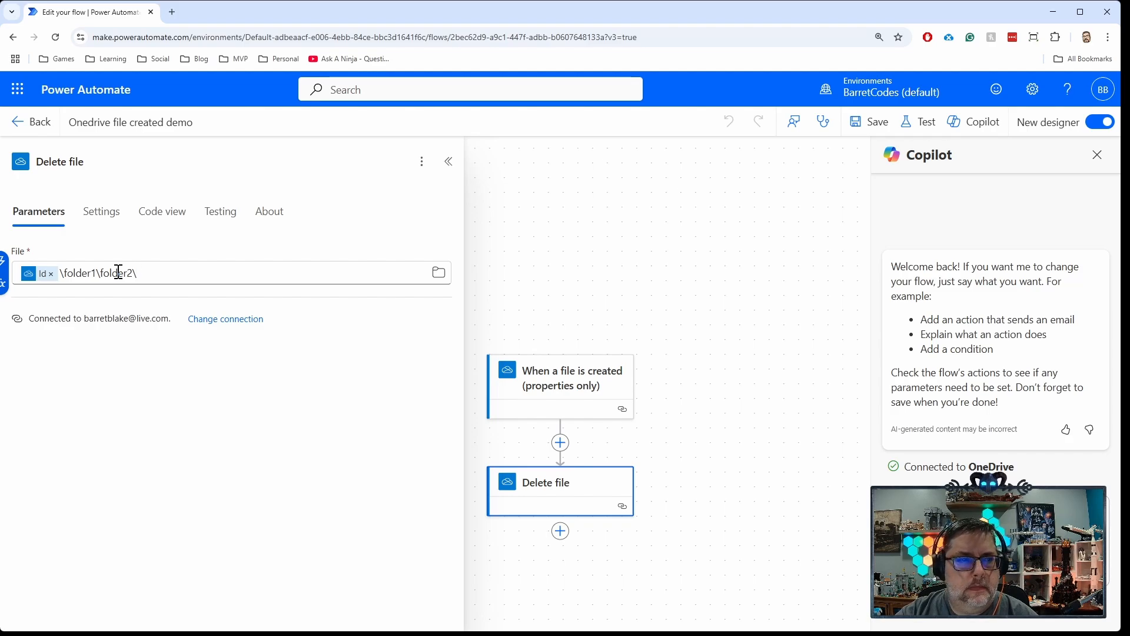
pyautogui.write('filename.txt')
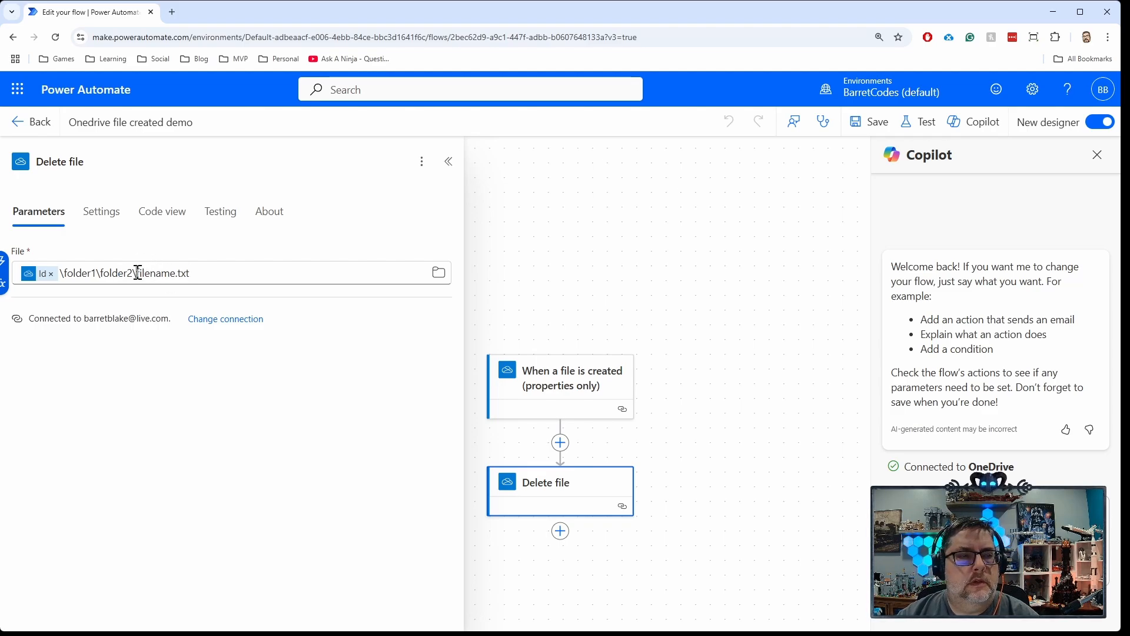
# Step: Replace "filename.txt" in the File parameter's path with the trigger's dynamic Name value
pyautogui.moveTo(137, 271); pyautogui.dragTo(190, 269)
pyautogui.press('BackSpace')
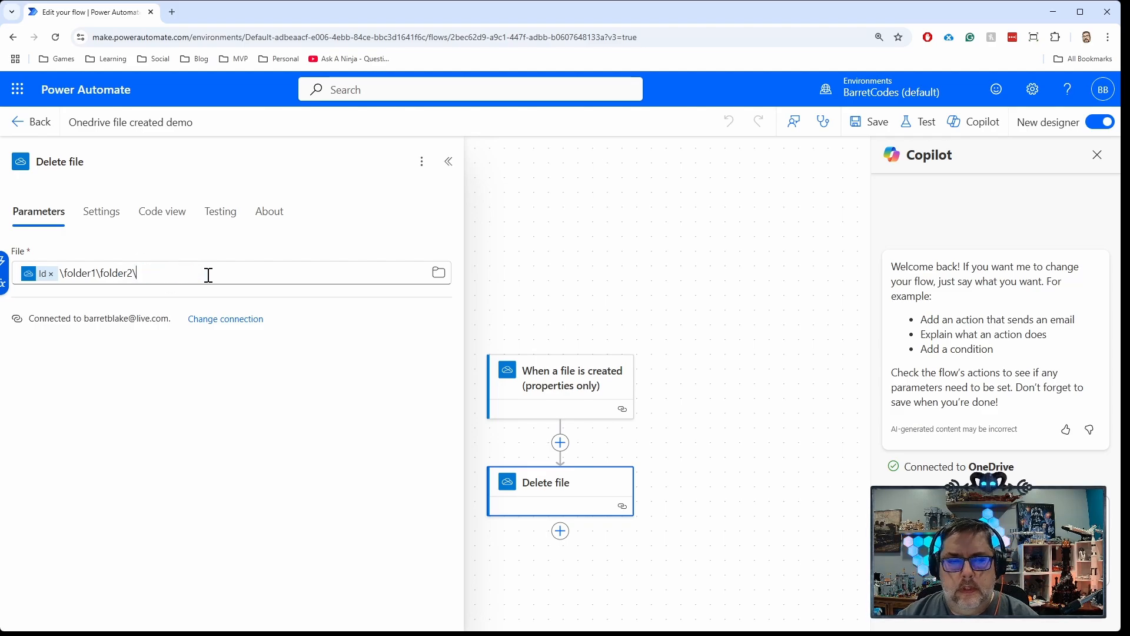
pyautogui.click(5, 261)
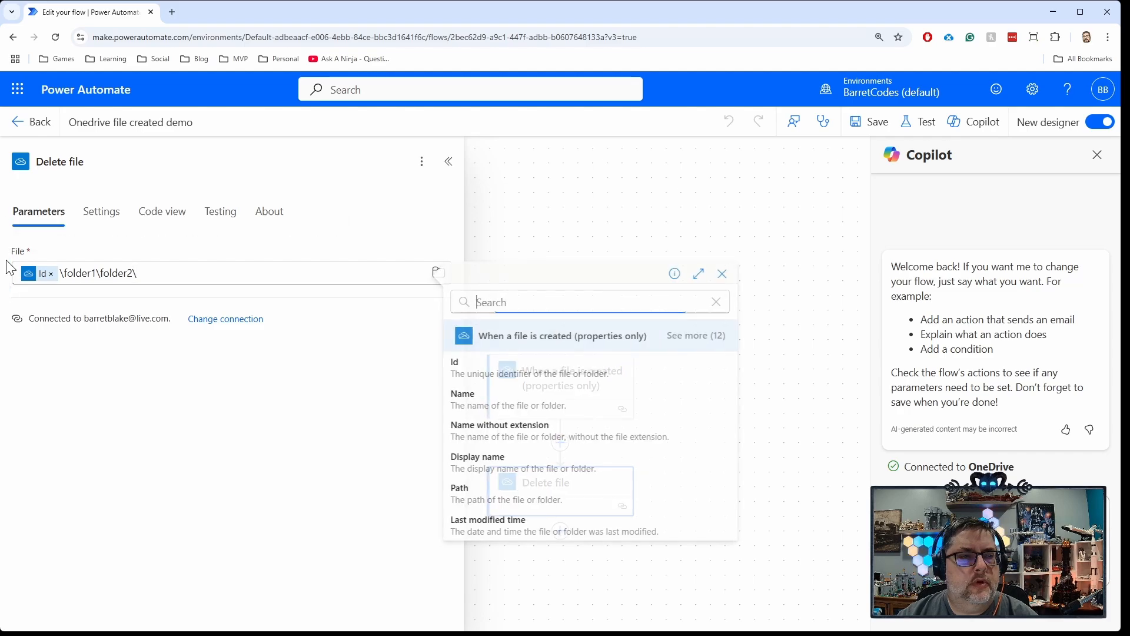
pyautogui.click(474, 396)
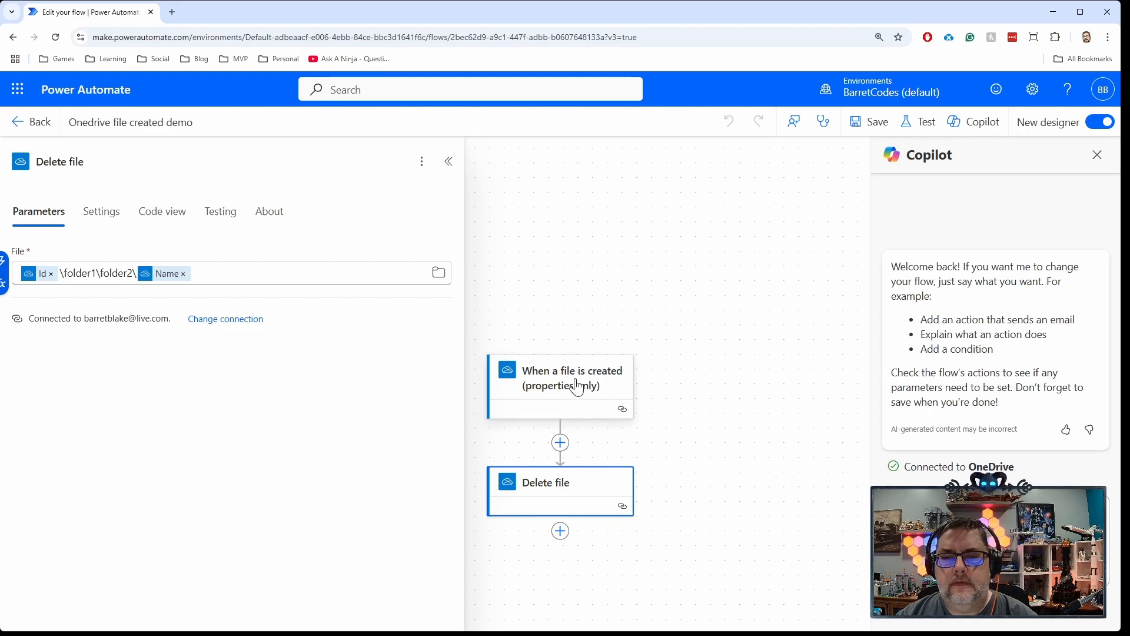
# Step: Review the file-created trigger's parameters, including the recurrence for how often it checks for items
pyautogui.click(556, 376)
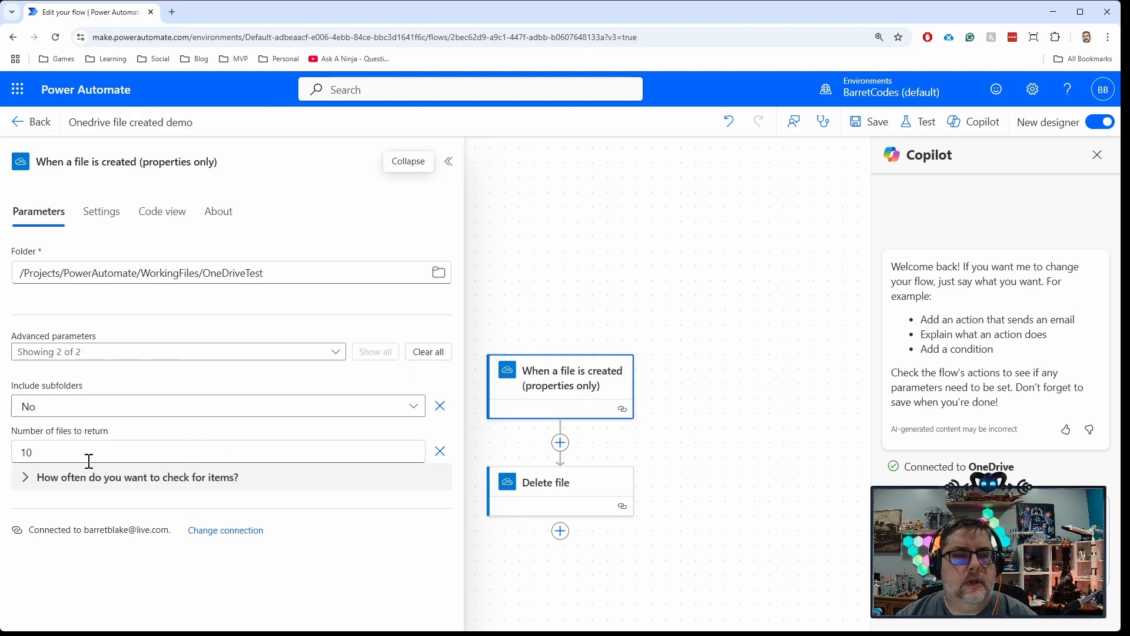
pyautogui.click(30, 480)
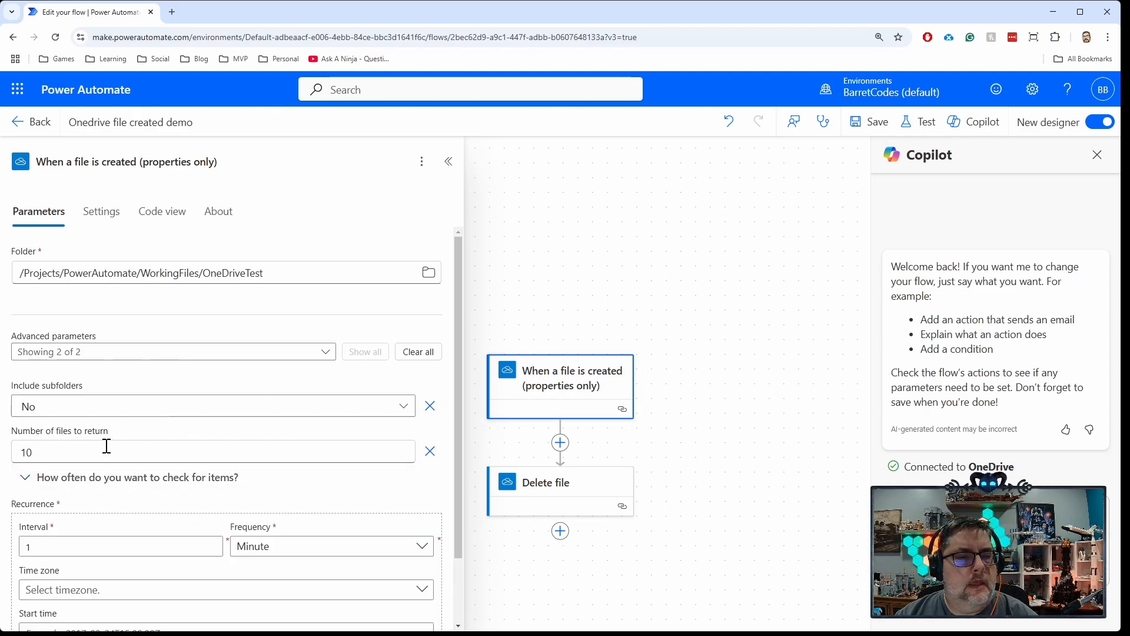
pyautogui.scroll(-1, 189, 448)
pyautogui.scroll(-1, 203, 454)
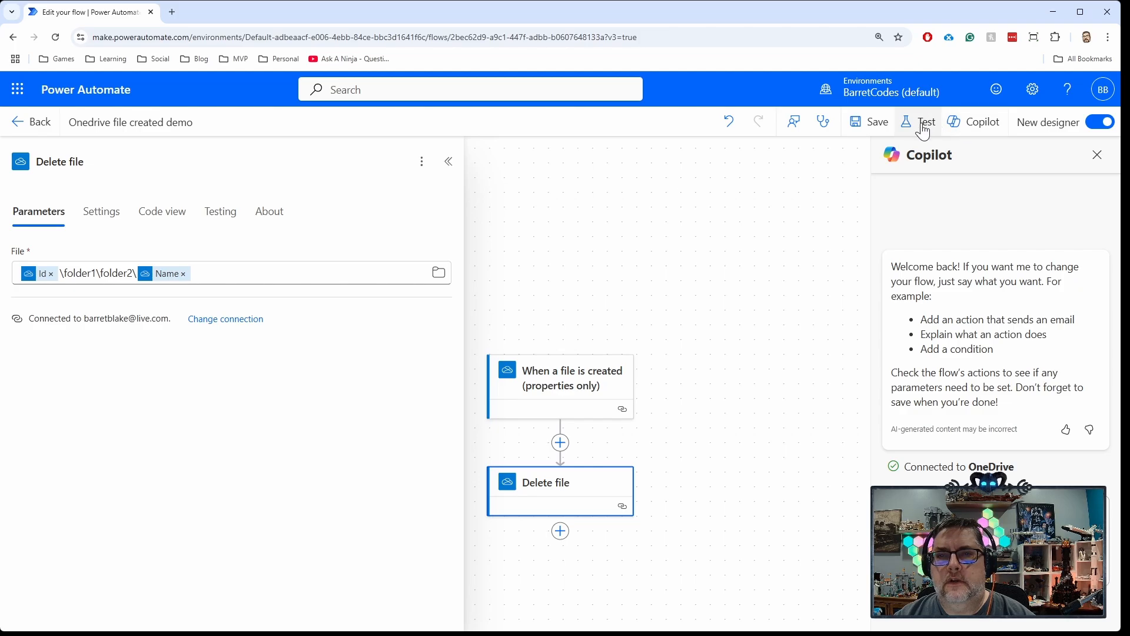
# Step: Leave the editor discarding the unsaved changes, and open the Feb 25, 04:56 PM run from the run history
pyautogui.click(41, 125)
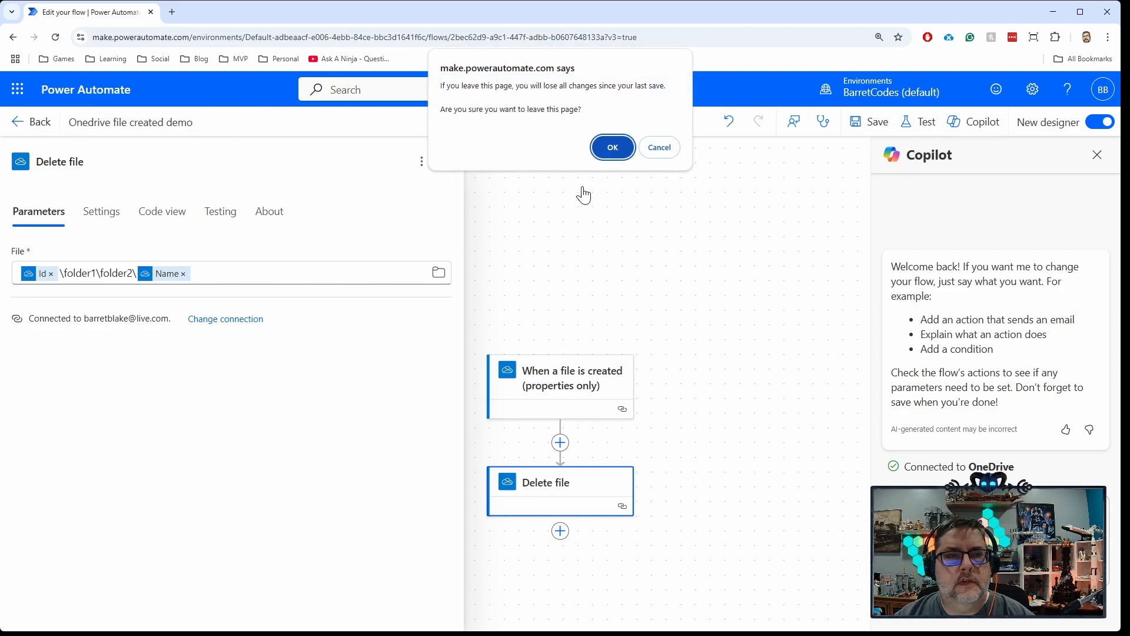
pyautogui.click(610, 149)
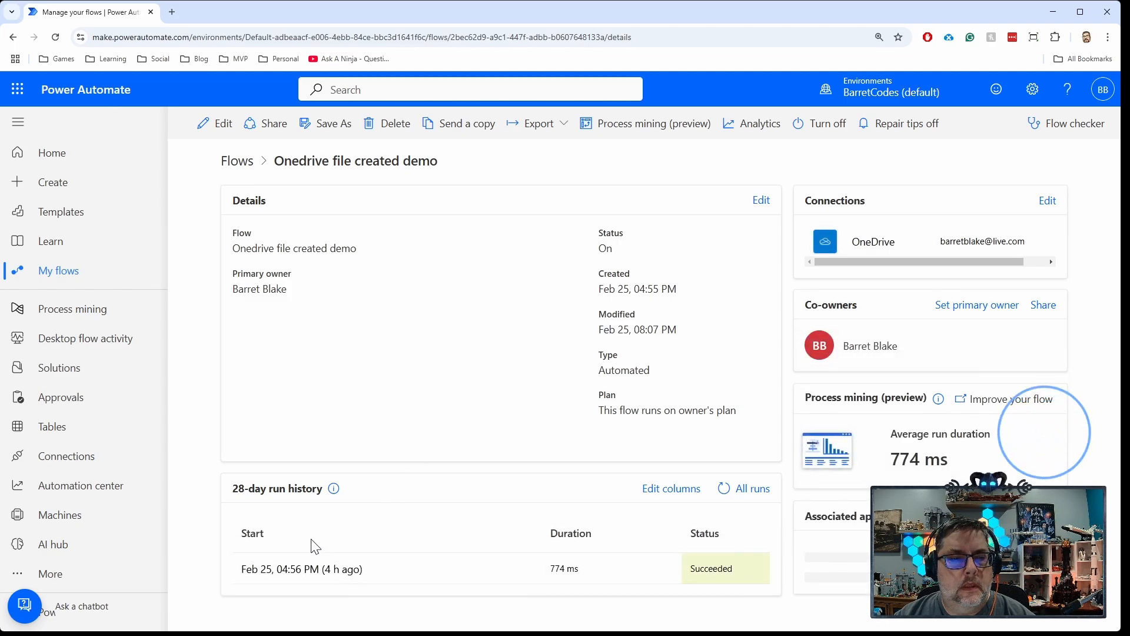
pyautogui.click(306, 572)
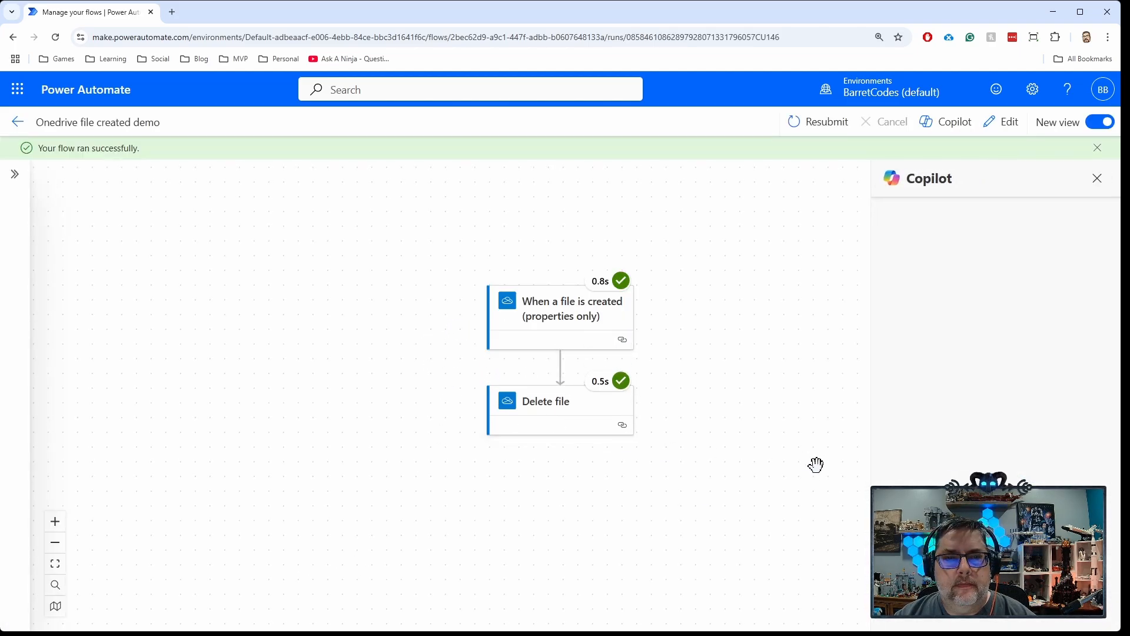
# Step: Examine the Delete file action's inputs, outputs and properties in this run
pyautogui.click(547, 406)
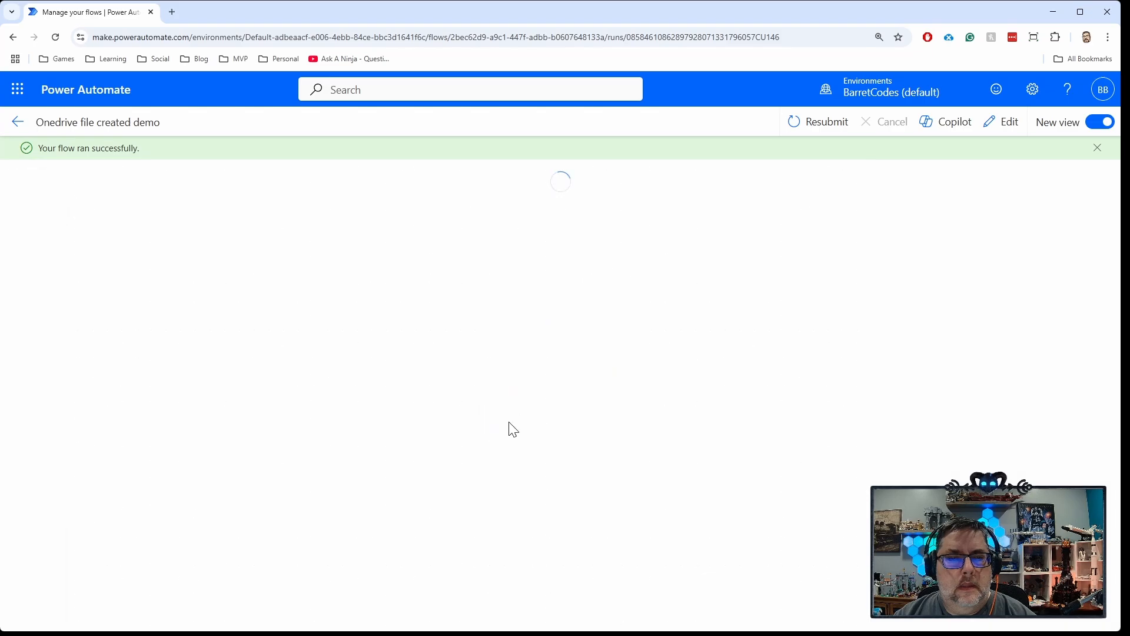
pyautogui.scroll(-5, 442, 465)
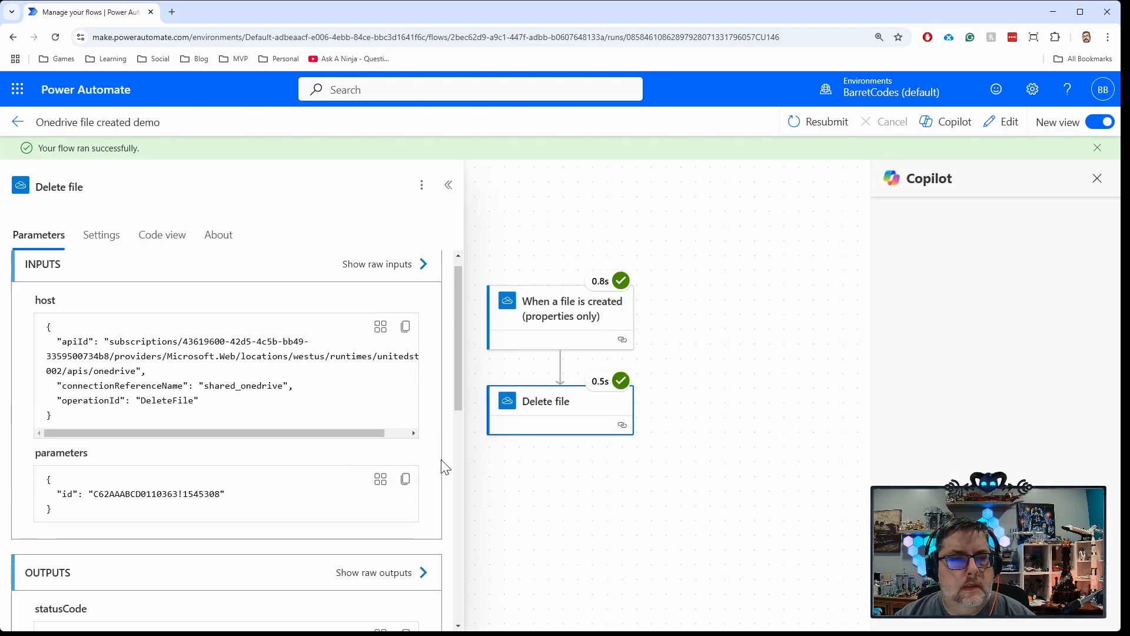
pyautogui.scroll(-2, 443, 472)
pyautogui.scroll(3, 442, 475)
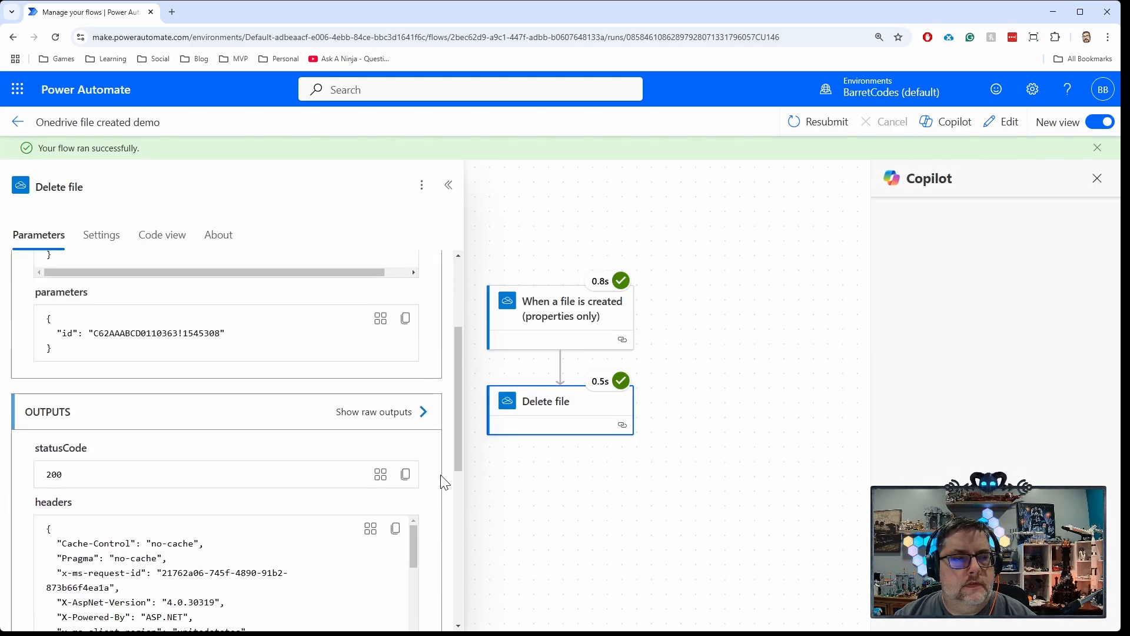
pyautogui.scroll(-3, 277, 449)
pyautogui.scroll(-3, 345, 469)
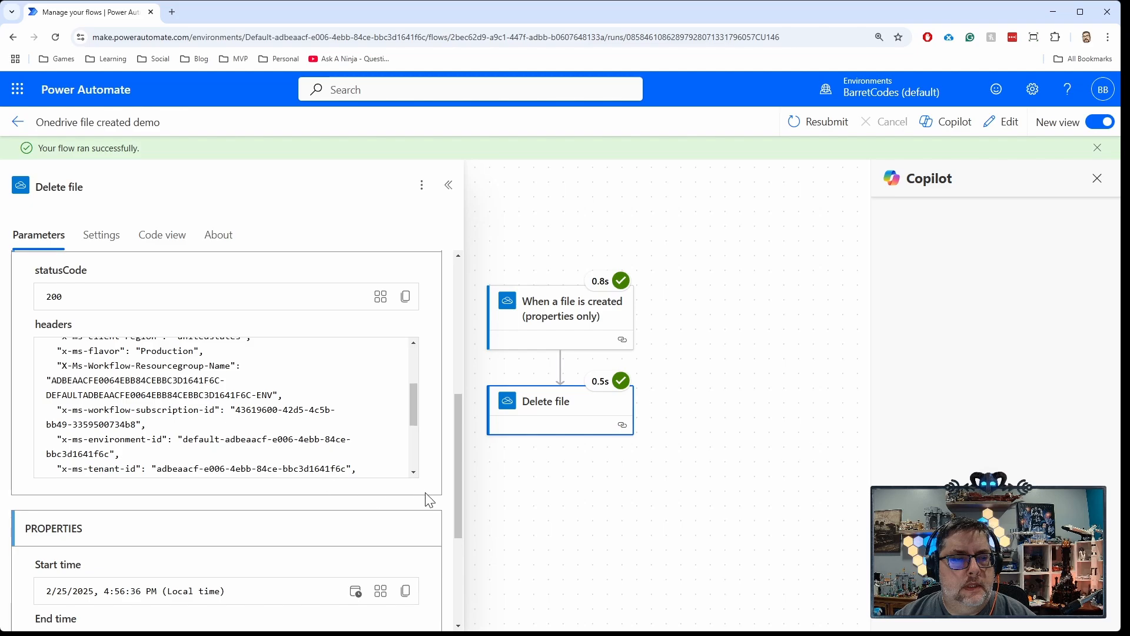
pyautogui.scroll(-3, 430, 500)
pyautogui.scroll(-1, 424, 495)
pyautogui.scroll(3, 326, 500)
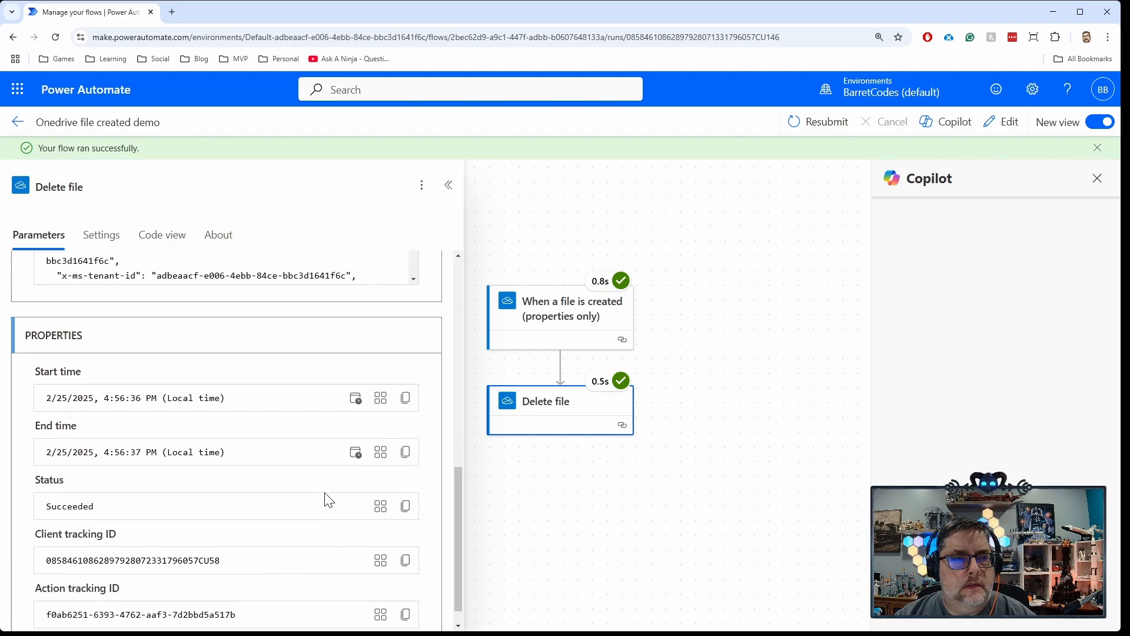
pyautogui.scroll(1, 331, 493)
# Step: Read through the full response headers in the Delete file action's outputs
pyautogui.moveTo(415, 423); pyautogui.dragTo(419, 478)
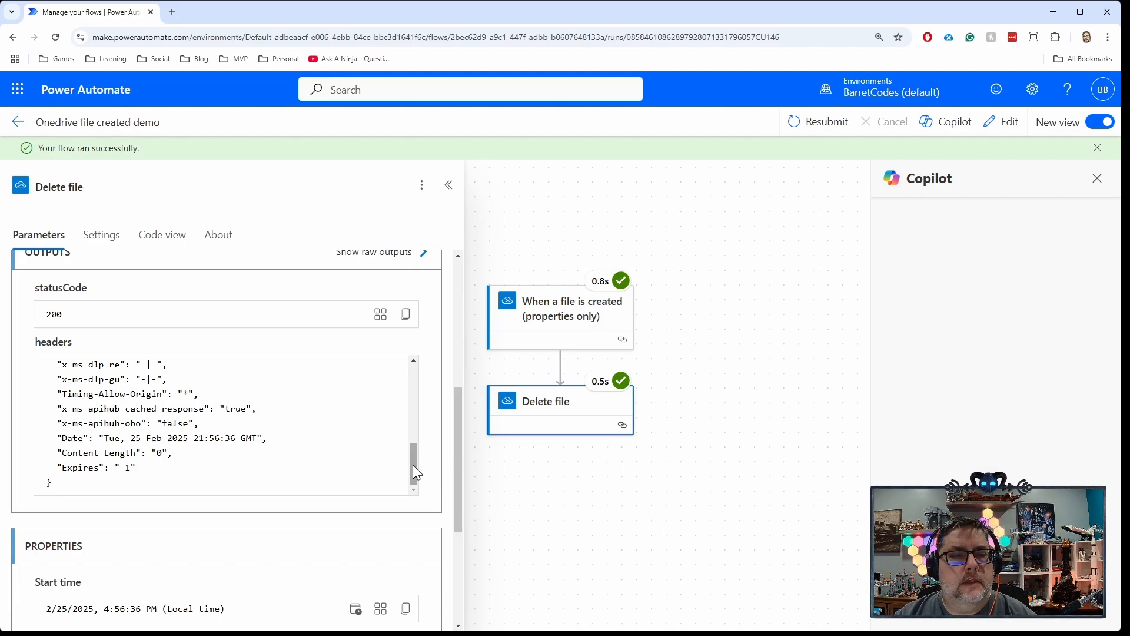
pyautogui.moveTo(414, 471); pyautogui.dragTo(412, 384)
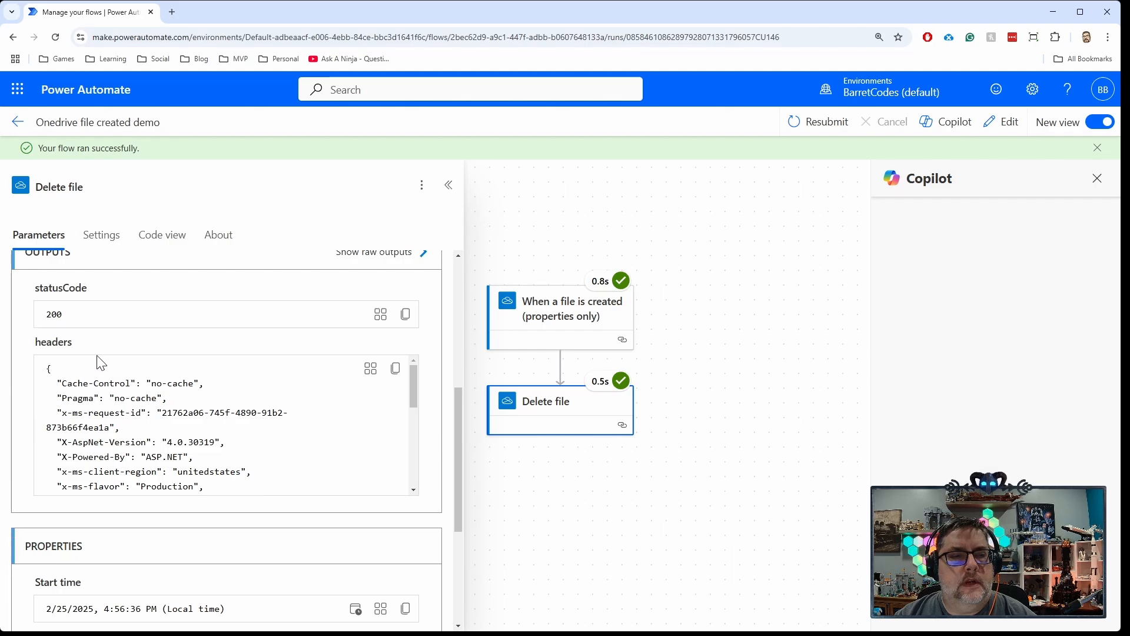
pyautogui.moveTo(46, 369); pyautogui.dragTo(245, 505)
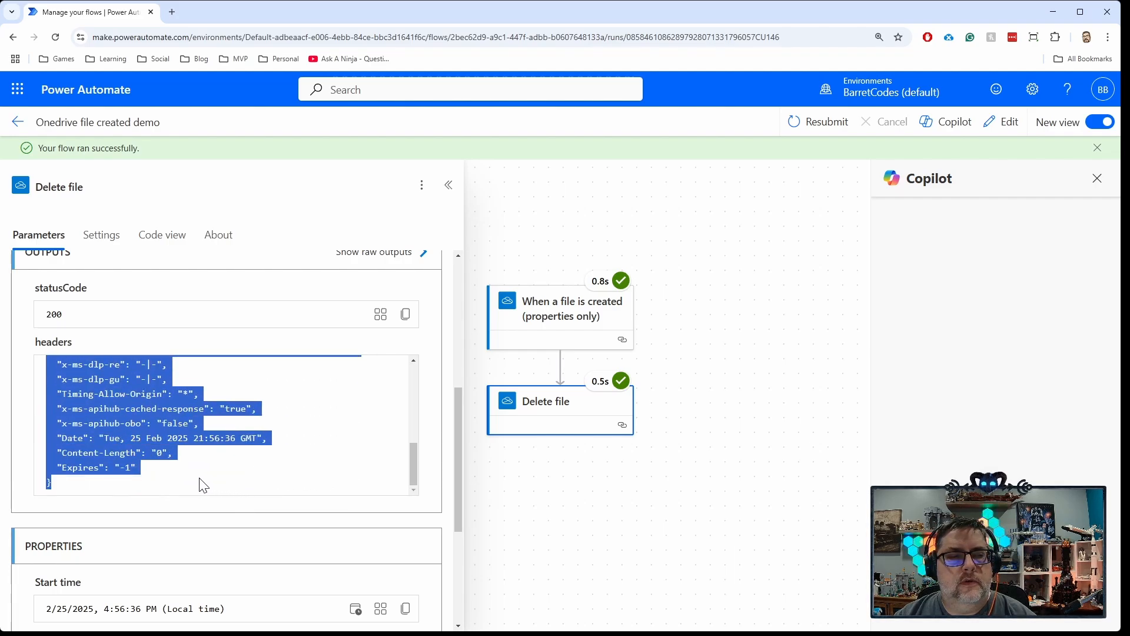
pyautogui.scroll(6, 200, 465)
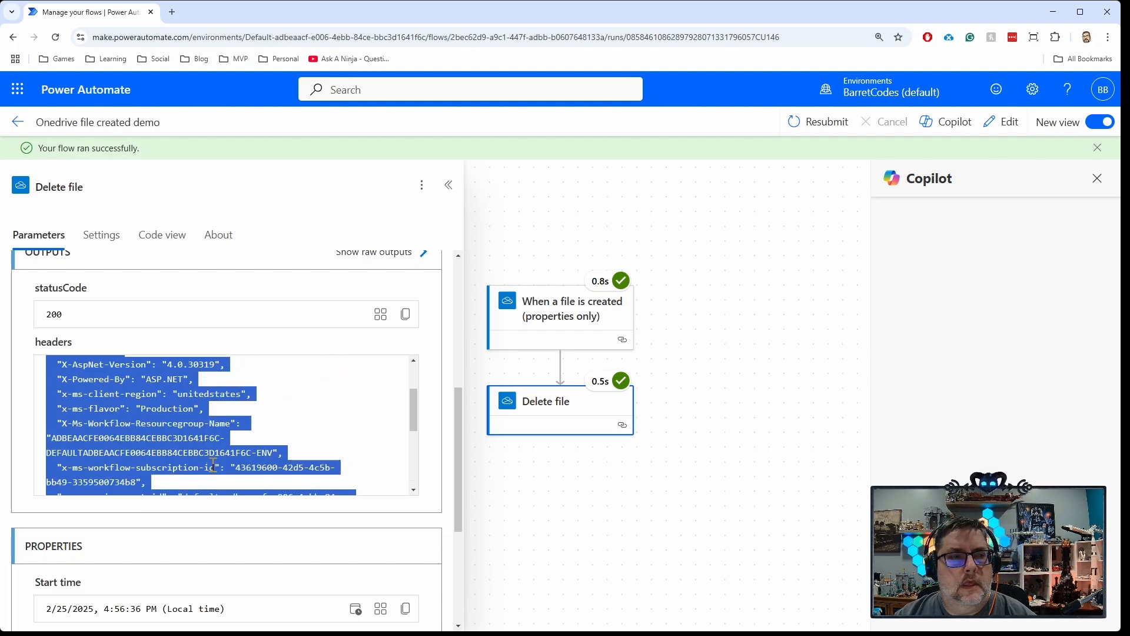
pyautogui.scroll(-5, 284, 475)
pyautogui.scroll(2, 429, 479)
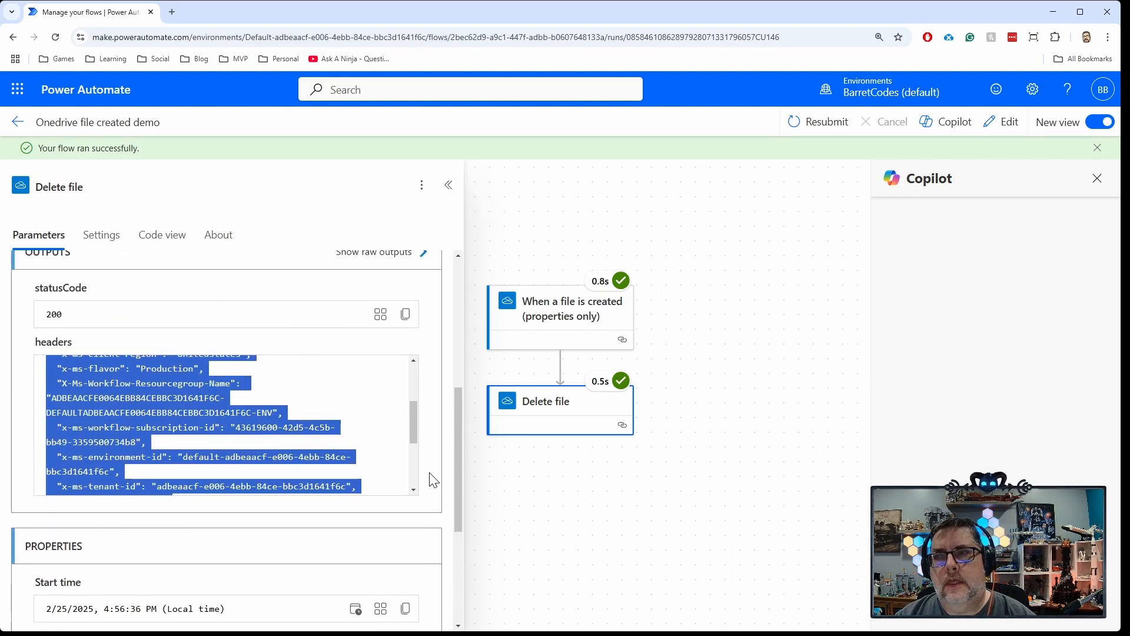
pyautogui.scroll(1, 436, 481)
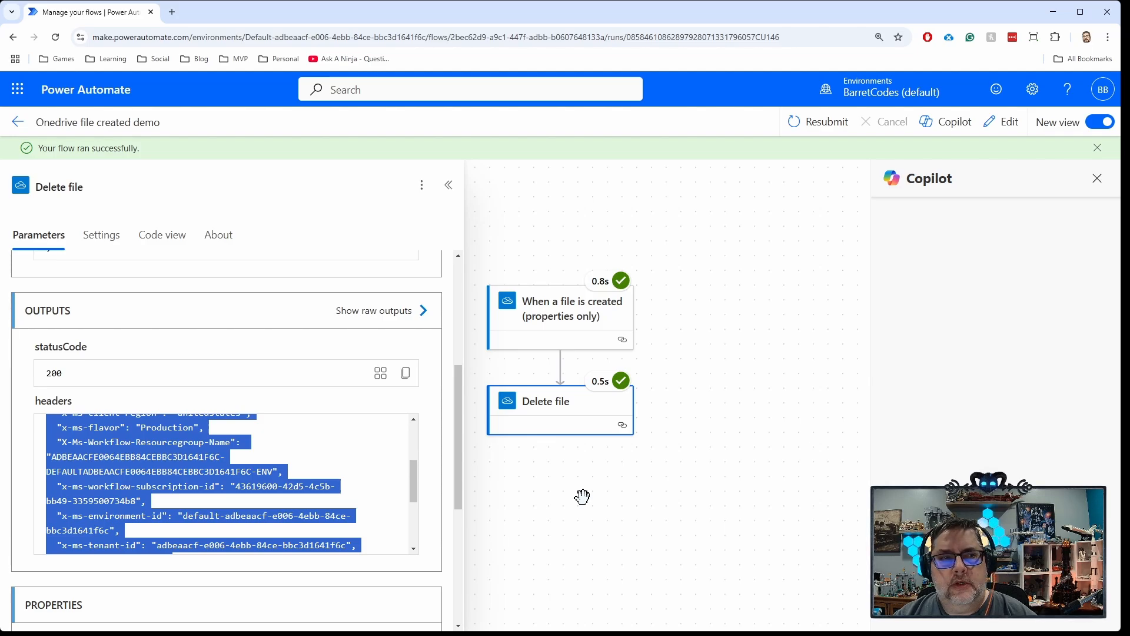
pyautogui.click(572, 467)
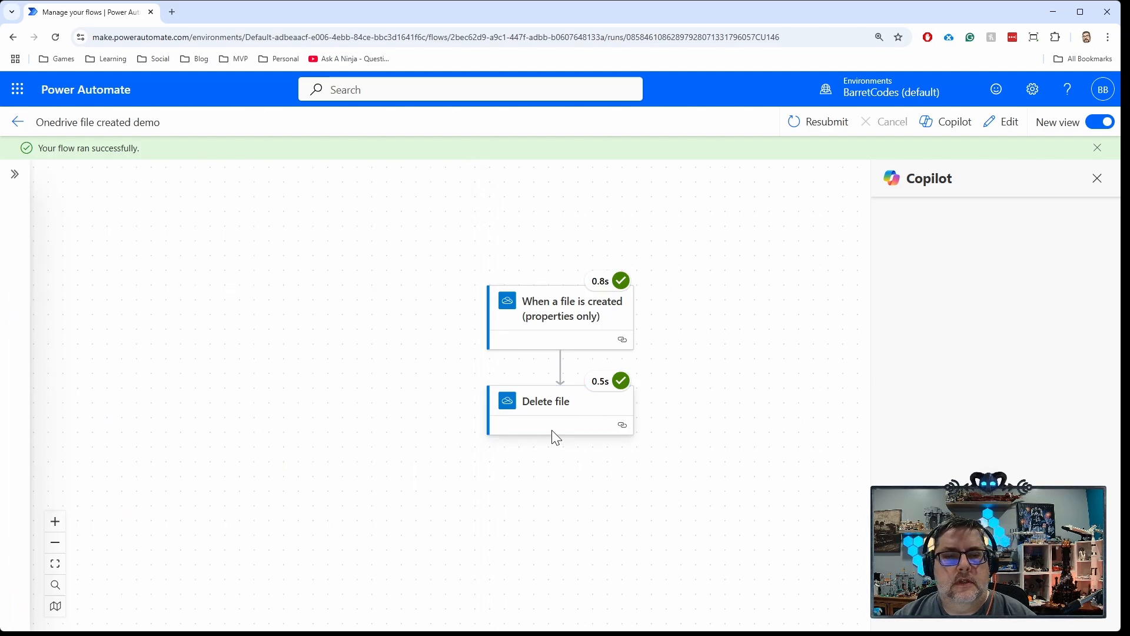
pyautogui.click(576, 419)
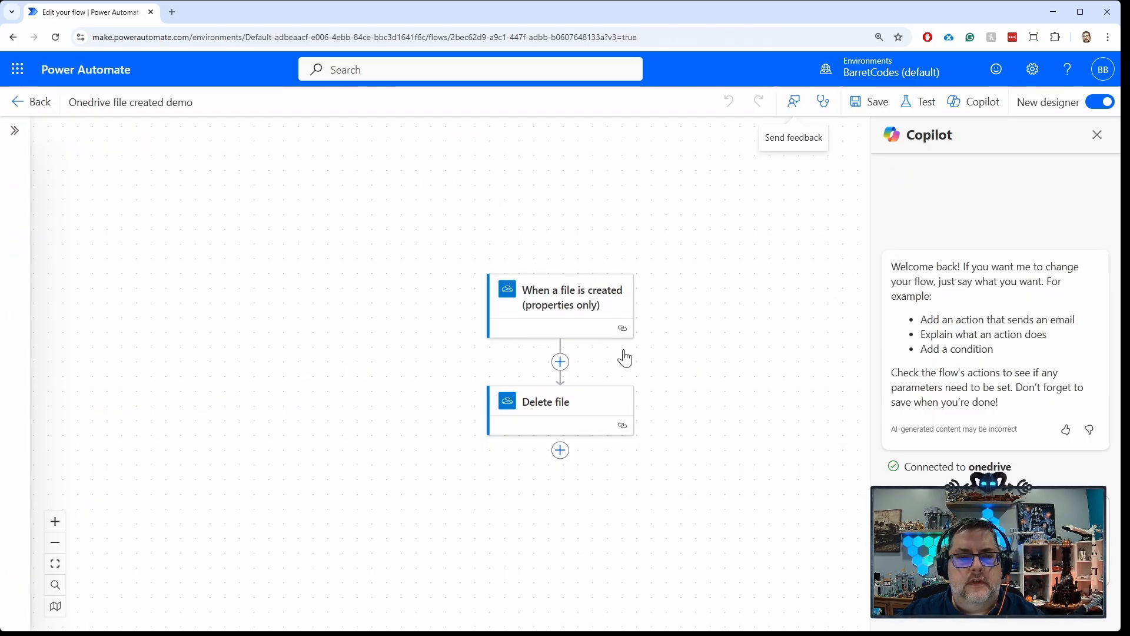
# Step: Start adding an action after Delete file, search for "onedrive" and open the full list of OneDrive actions
pyautogui.click(560, 451)
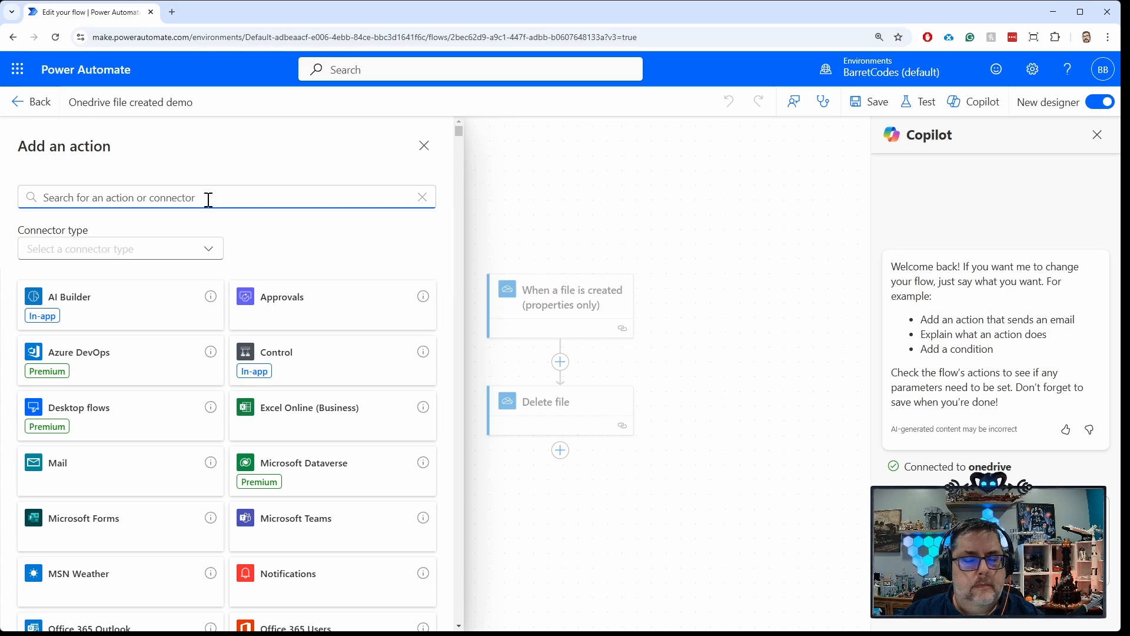
pyautogui.write('onedrive')
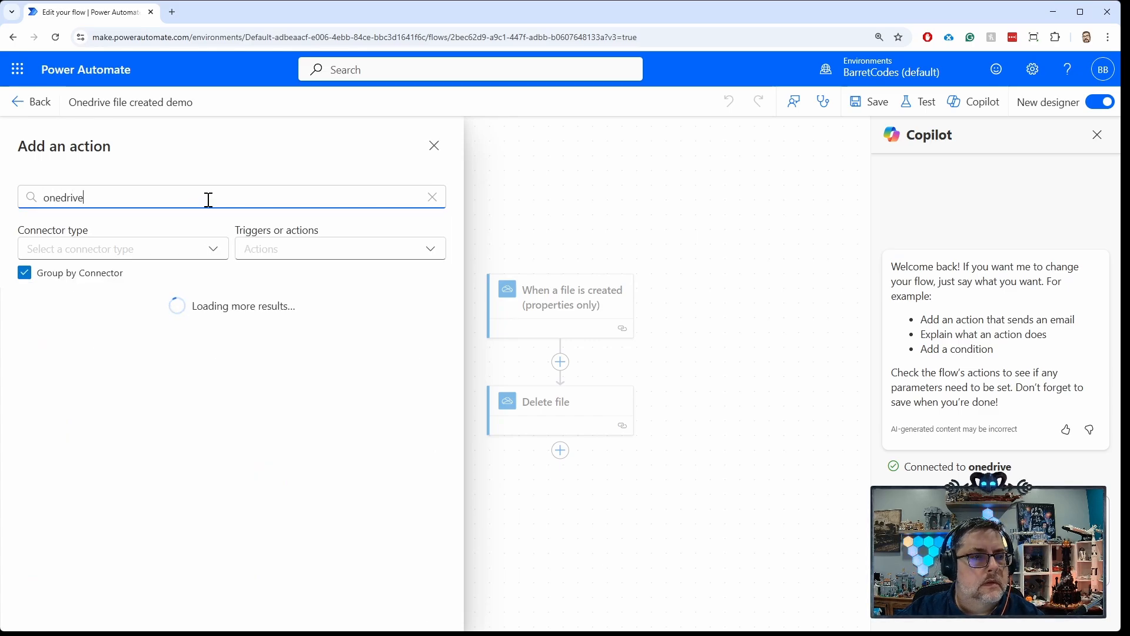
pyautogui.scroll(-5, 298, 340)
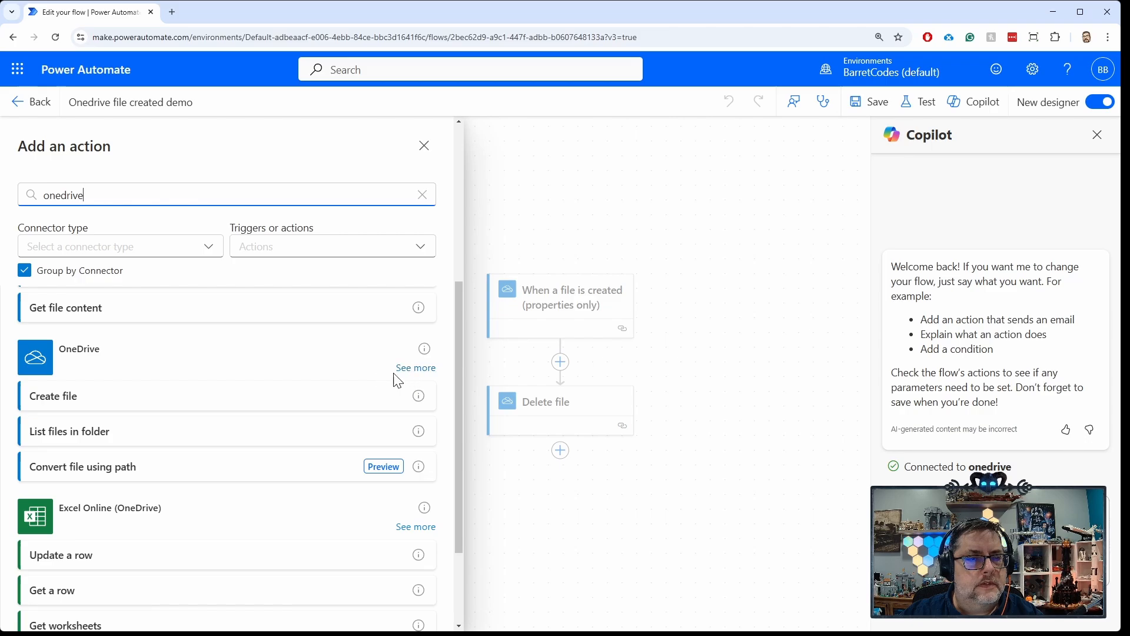
pyautogui.click(419, 370)
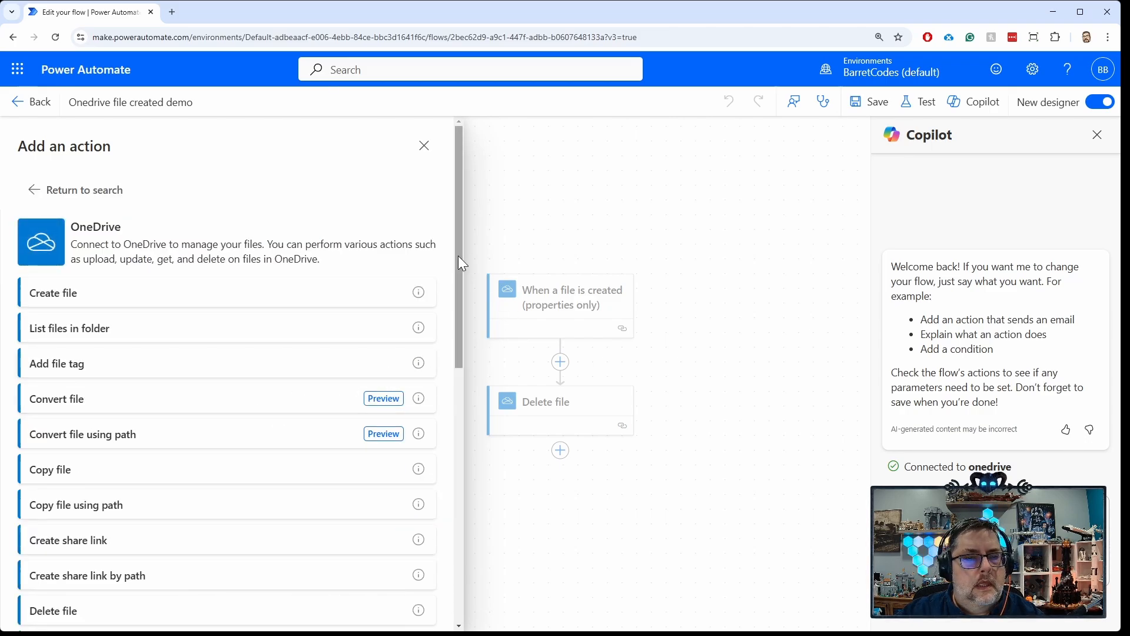
# Step: Review the available OneDrive actions, from Create file down to Upload file from URL
pyautogui.moveTo(458, 256); pyautogui.dragTo(464, 289)
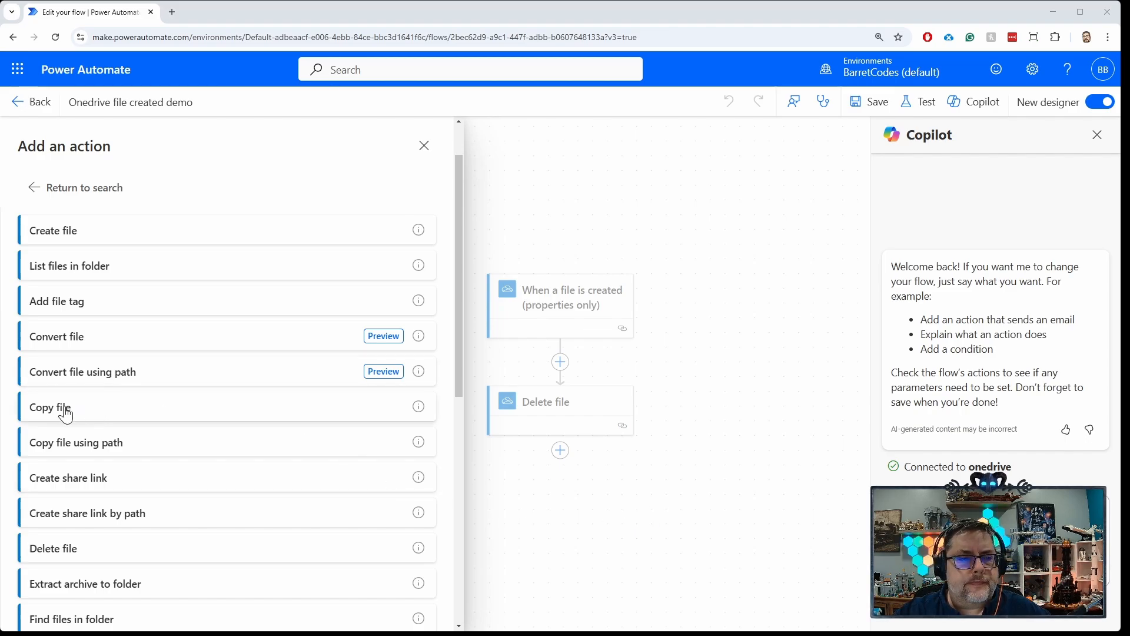
pyautogui.scroll(-2, 177, 441)
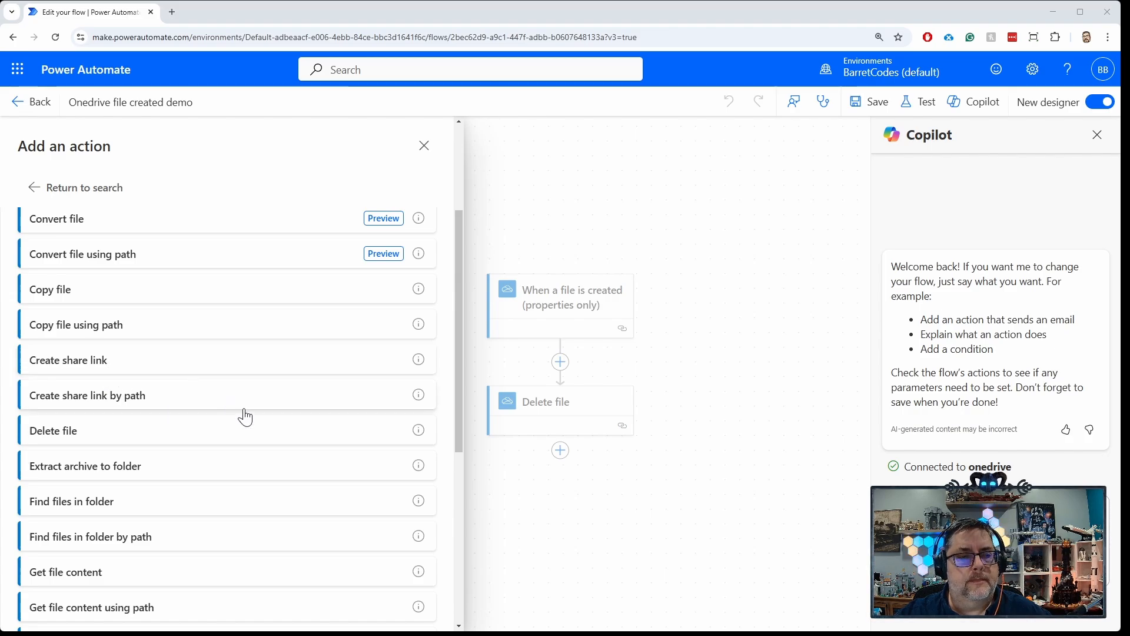
pyautogui.scroll(-1, 214, 458)
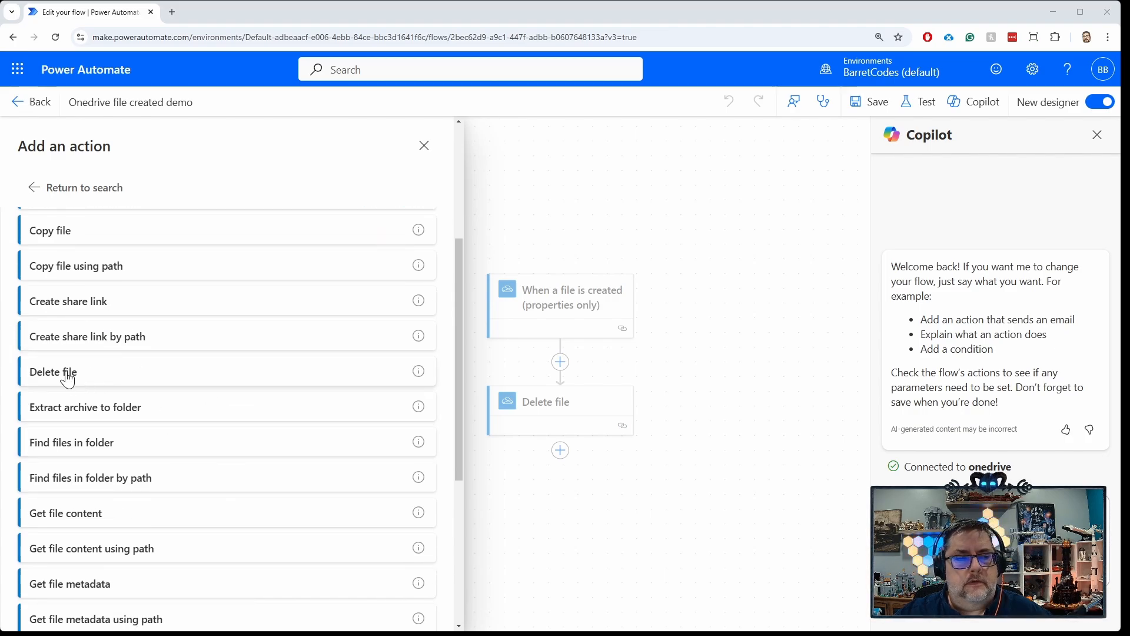
pyautogui.scroll(-1, 159, 412)
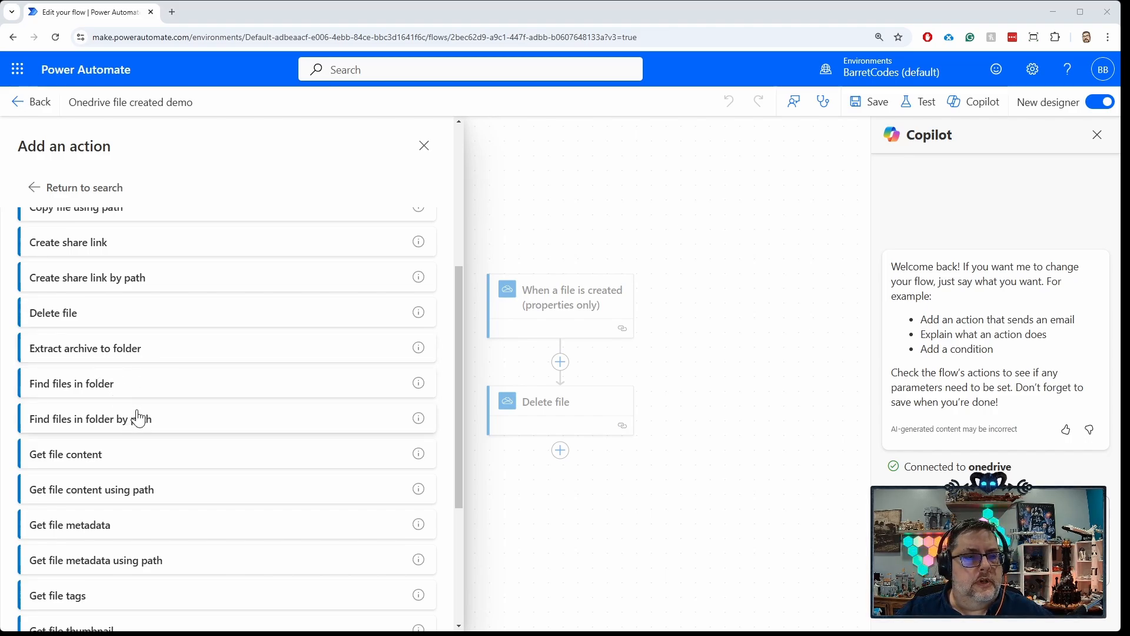
pyautogui.scroll(-2, 143, 449)
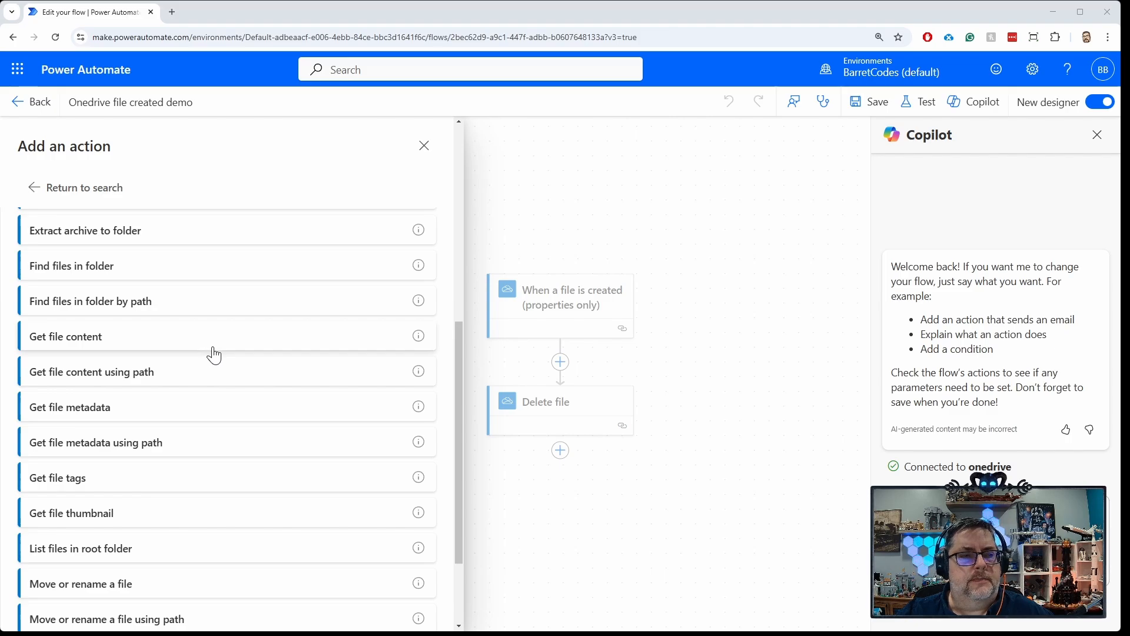
pyautogui.scroll(-1, 154, 365)
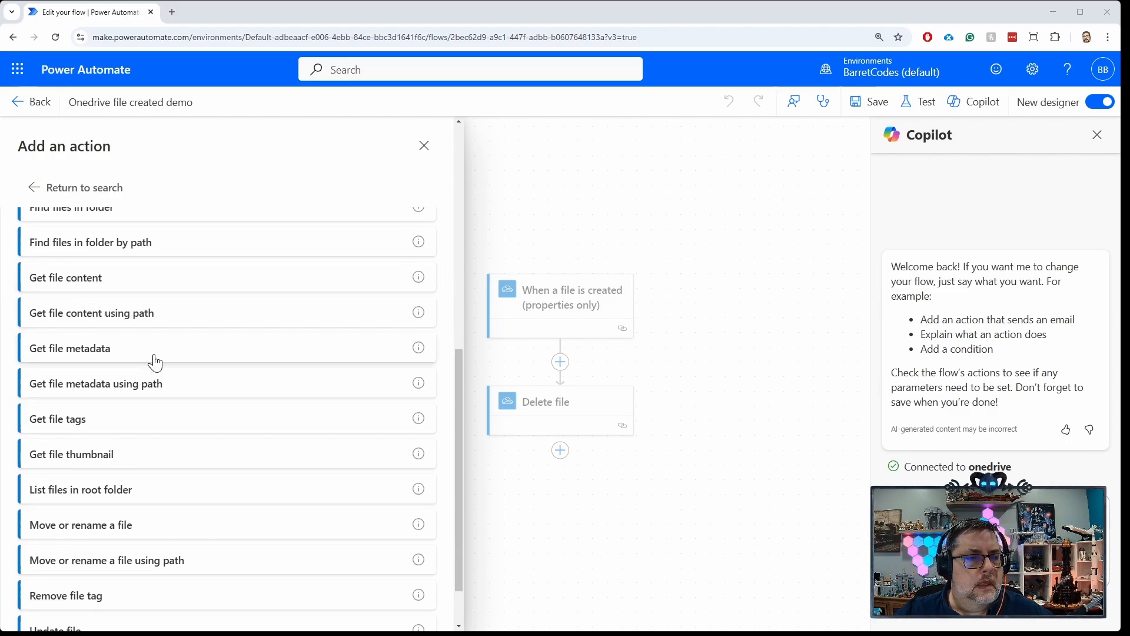
pyautogui.scroll(-2, 144, 398)
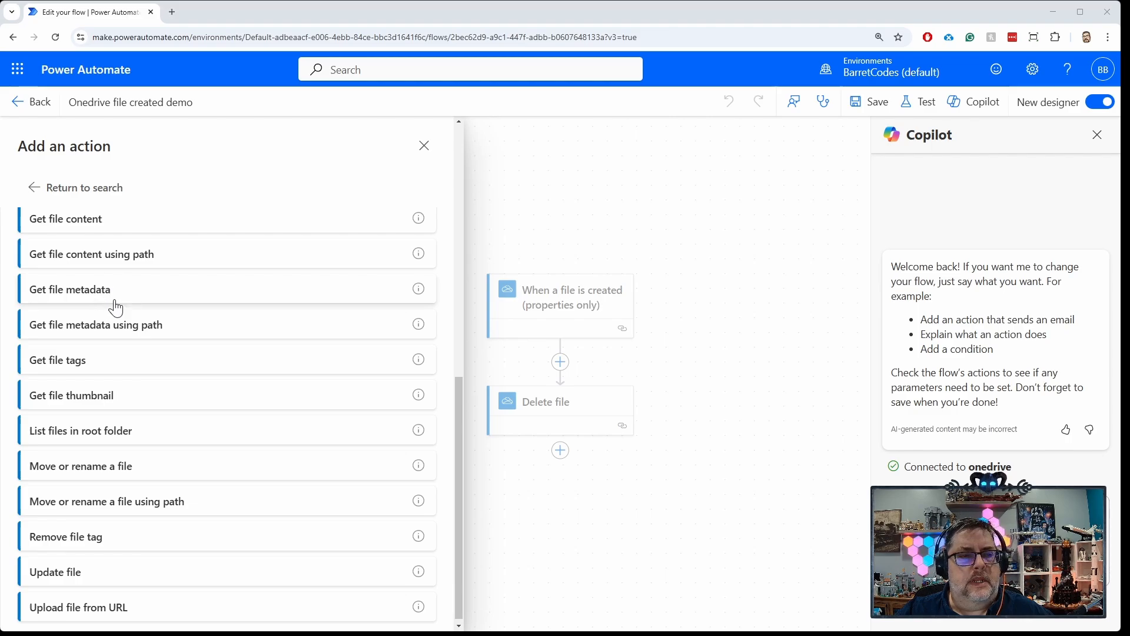
pyautogui.scroll(-1, 100, 360)
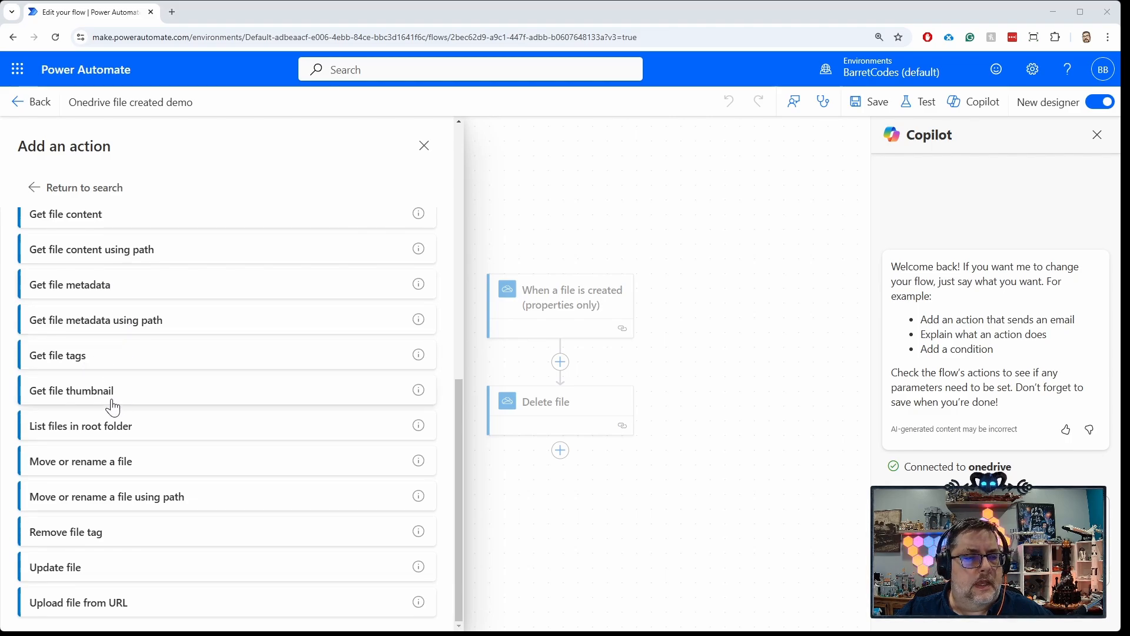